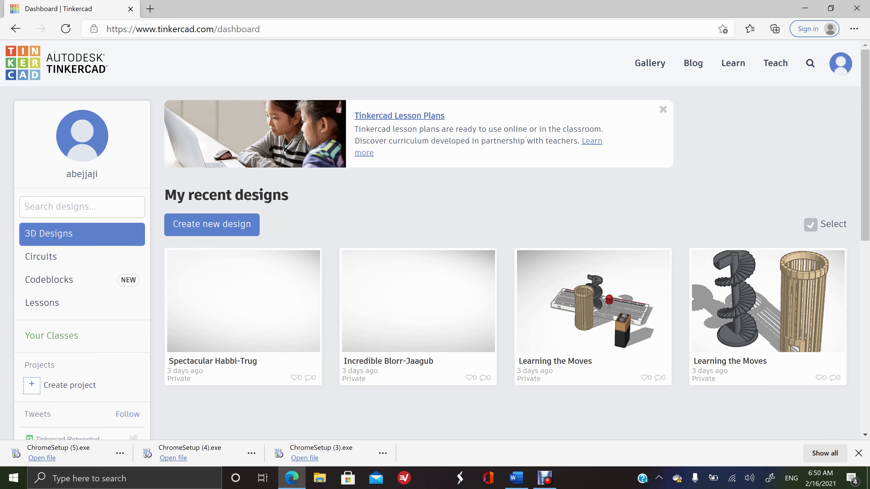
# Search Google for "tinkercad circuits download" in a new browser tab and open the "Circuits - Learn how to use Tinkercad" page.
pyautogui.hotkey('ctrl', 't')
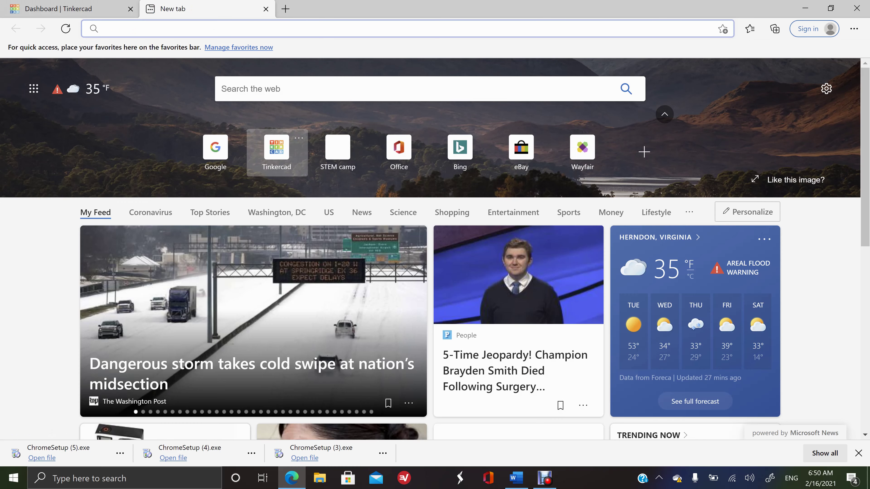
pyautogui.write('ww')
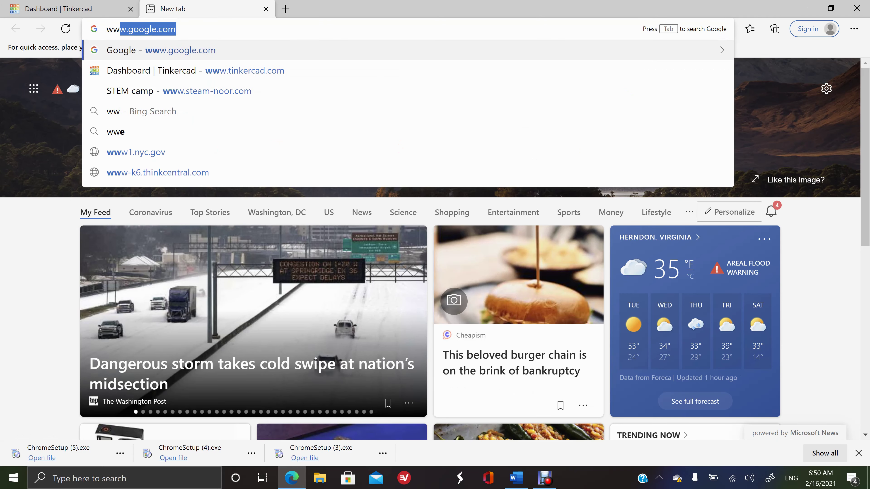
pyautogui.press('Return')
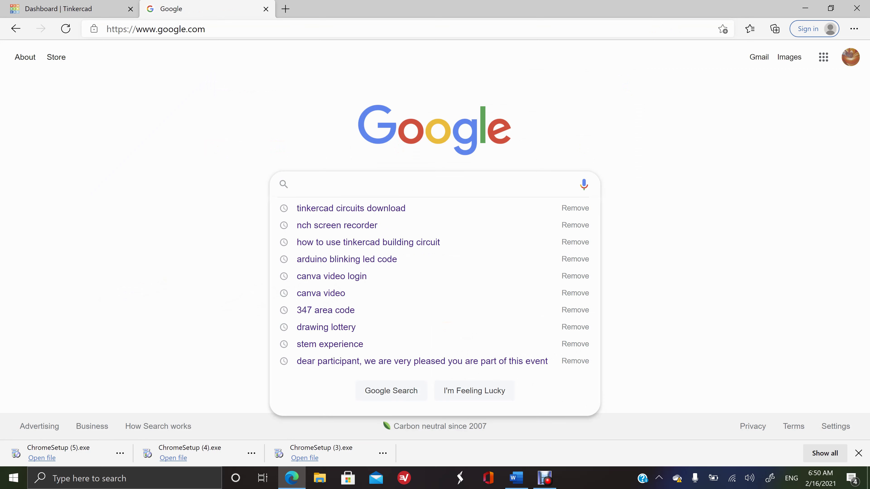
pyautogui.press('Down')
pyautogui.press('Return')
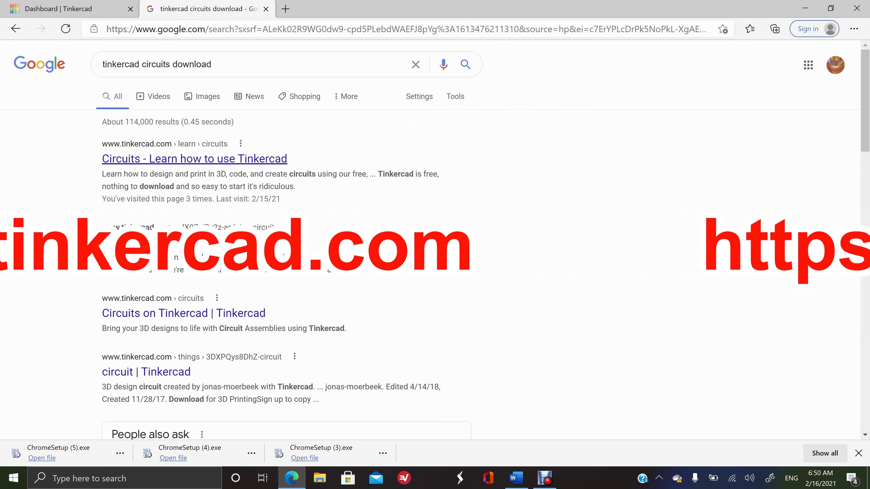
pyautogui.click(194, 158)
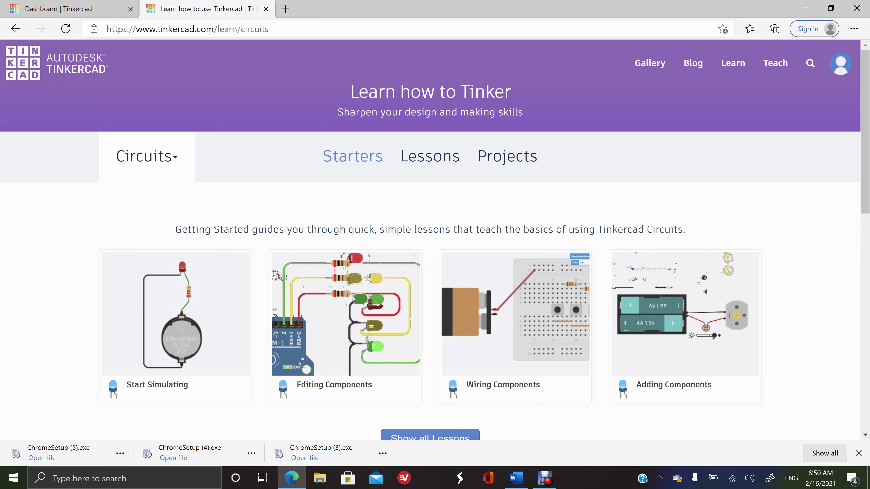
# Return to the Tinkercad dashboard and create a new circuit from the Circuits section.
pyautogui.hotkey('ctrl', 'shift', 'Tab')
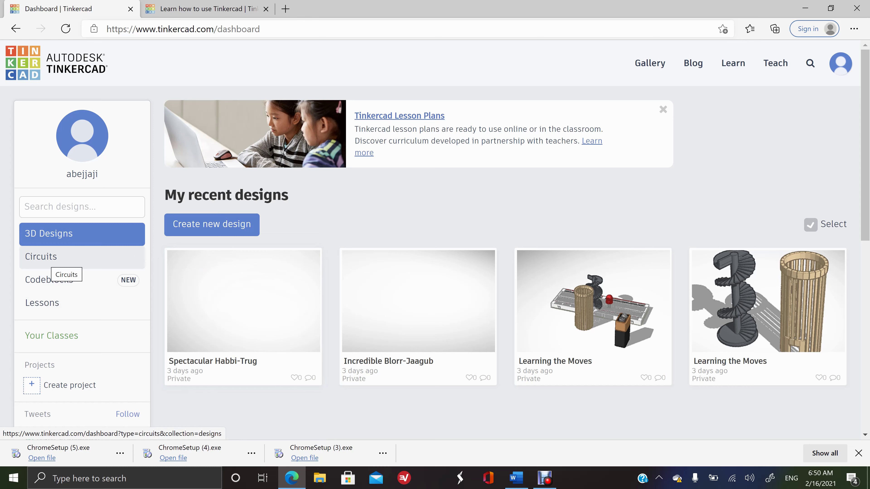
pyautogui.click(51, 257)
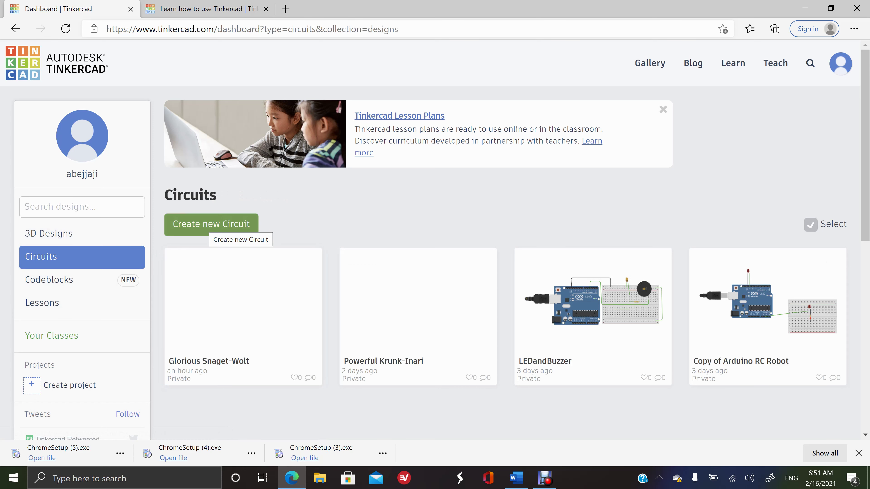
pyautogui.click(212, 225)
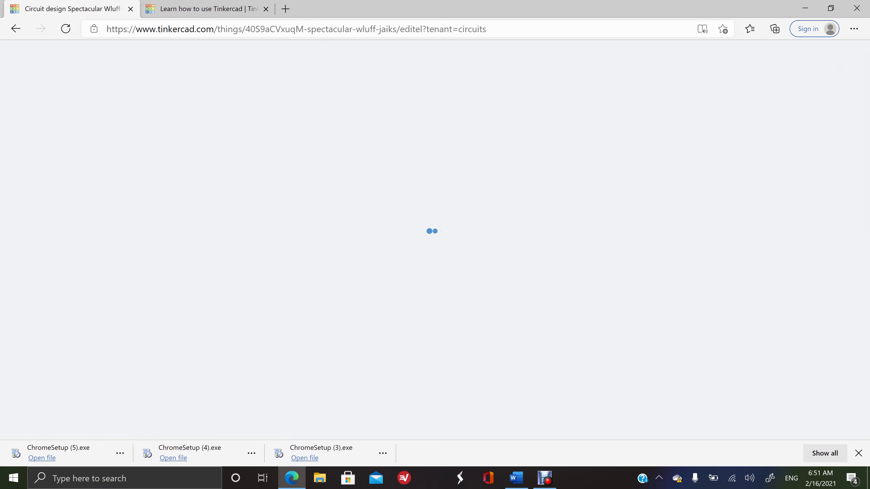
# Switch the component library from the Basic set to All components.
pyautogui.scroll(-3, 788, 298)
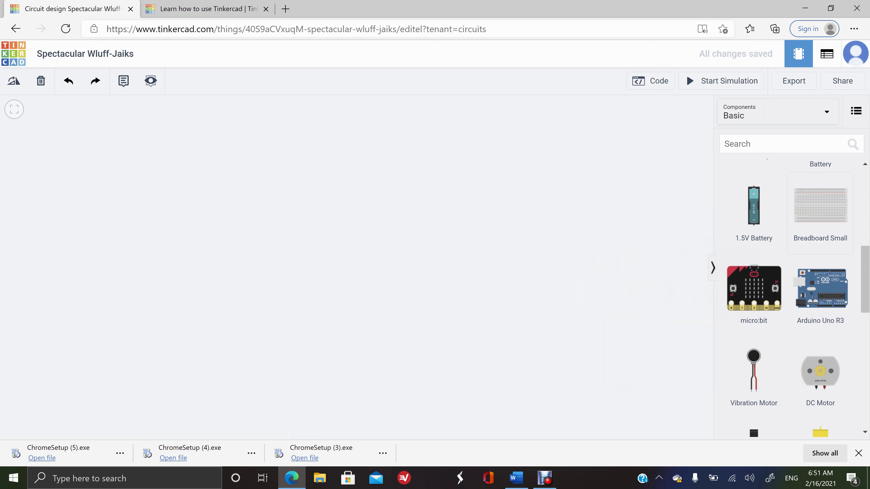
pyautogui.click(777, 112)
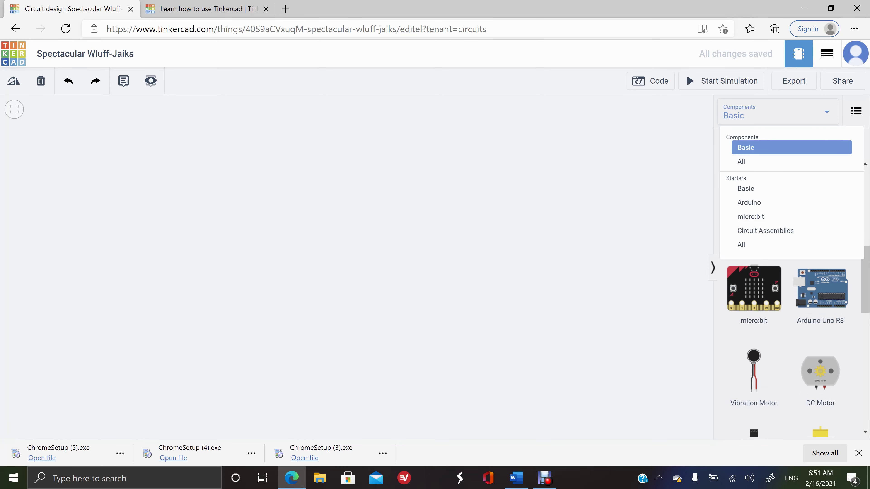
pyautogui.click(788, 161)
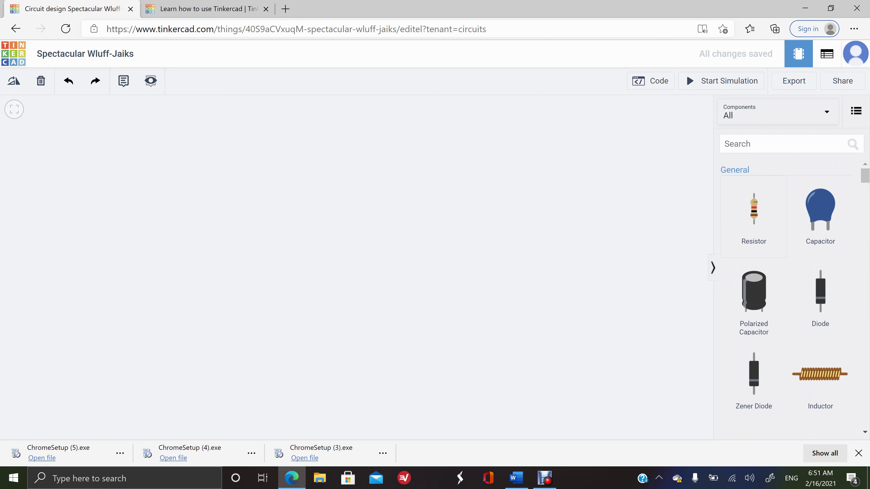
# Place a resistor in the upper middle of the workplane and set its resistance to 220 Ω.
pyautogui.moveTo(754, 209); pyautogui.dragTo(380, 164)
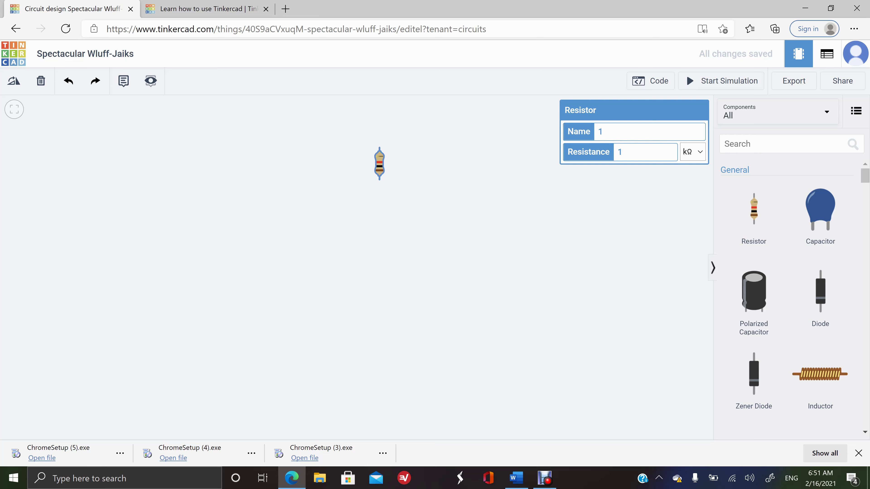
pyautogui.press('BackSpace')
pyautogui.write('220')
pyautogui.click(692, 152)
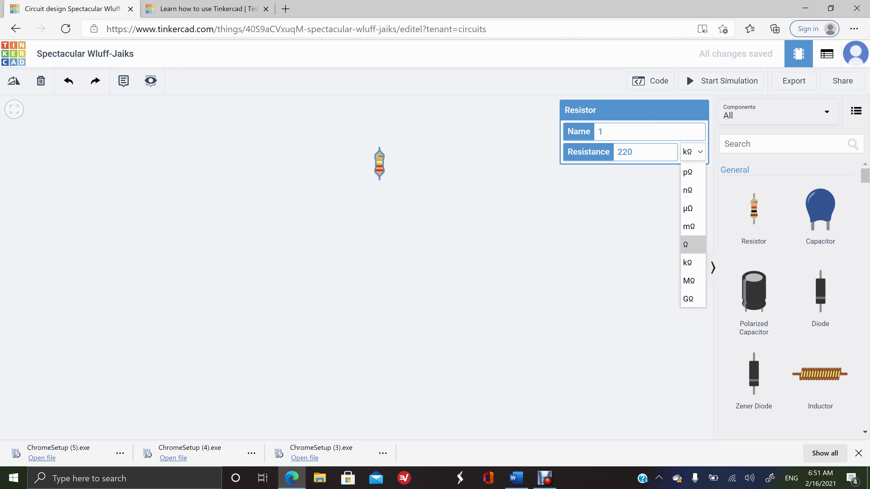
pyautogui.click(687, 244)
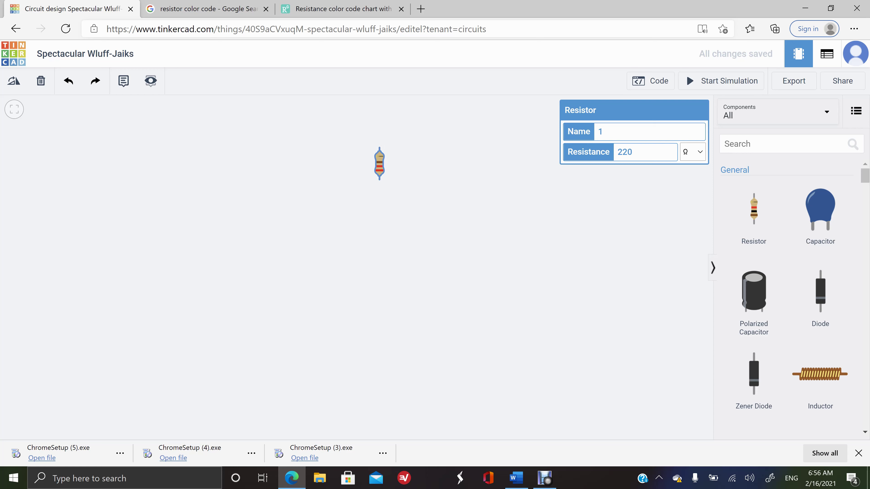
# Examine the resistor's color bands and compare them with the resistor color code chart in the other browser tabs.
pyautogui.scroll(1, 377, 164)
pyautogui.scroll(5, 378, 145)
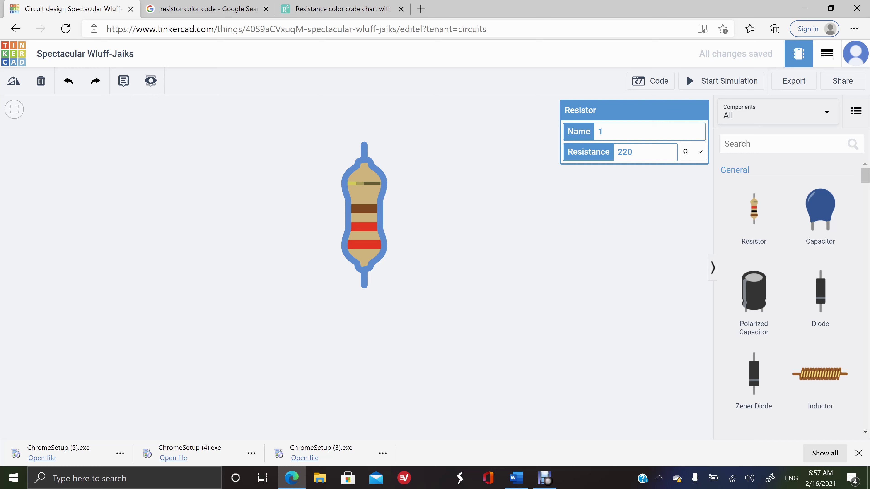
pyautogui.click(209, 8)
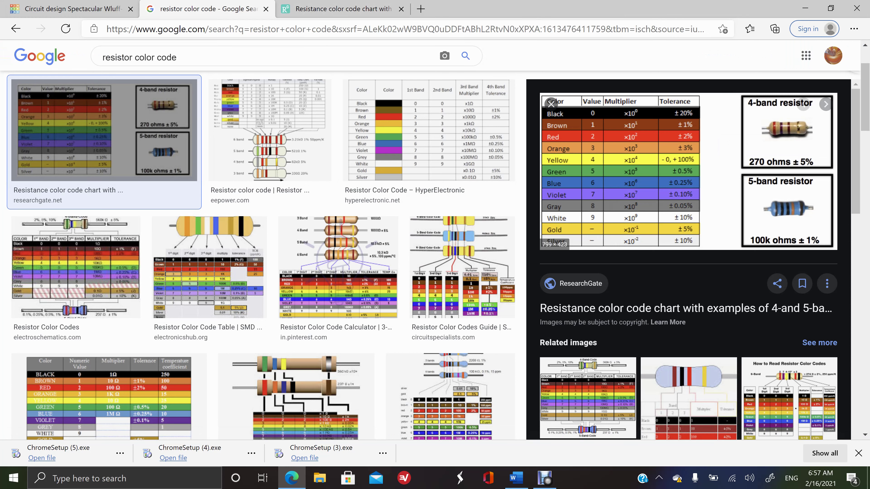
pyautogui.click(357, 10)
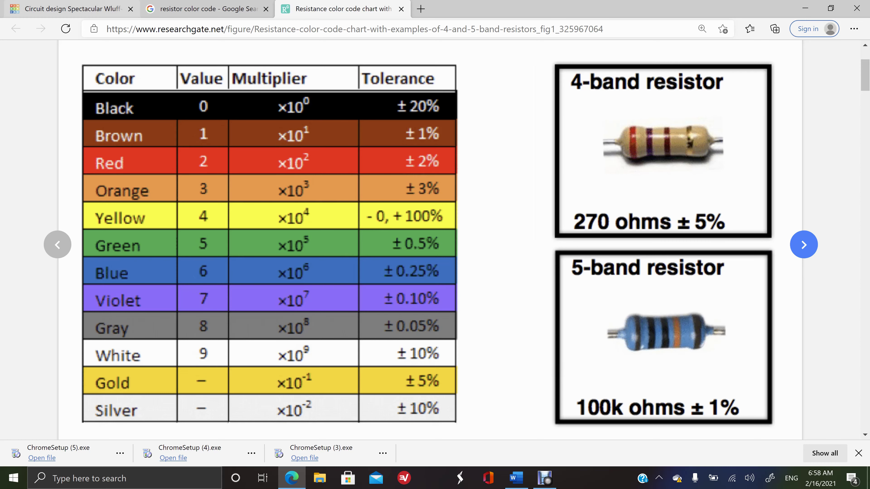
pyautogui.click(68, 9)
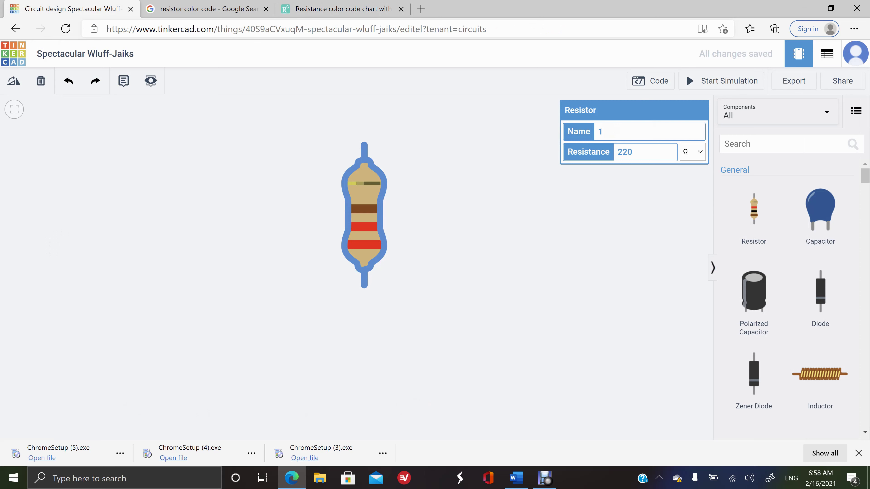
# Place an LED from the Output components on the workplane to the right of the resistor.
pyautogui.scroll(-3, 288, 174)
pyautogui.scroll(-2, 297, 157)
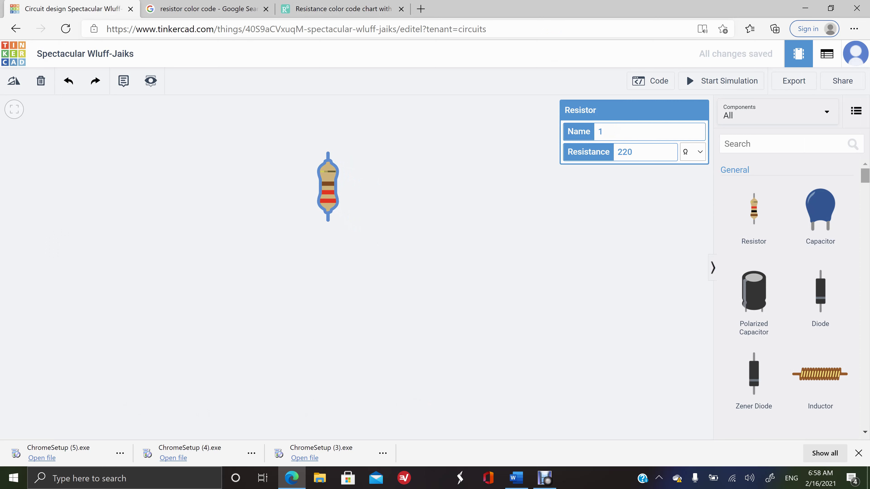
pyautogui.scroll(-5, 791, 284)
pyautogui.scroll(-15, 820, 277)
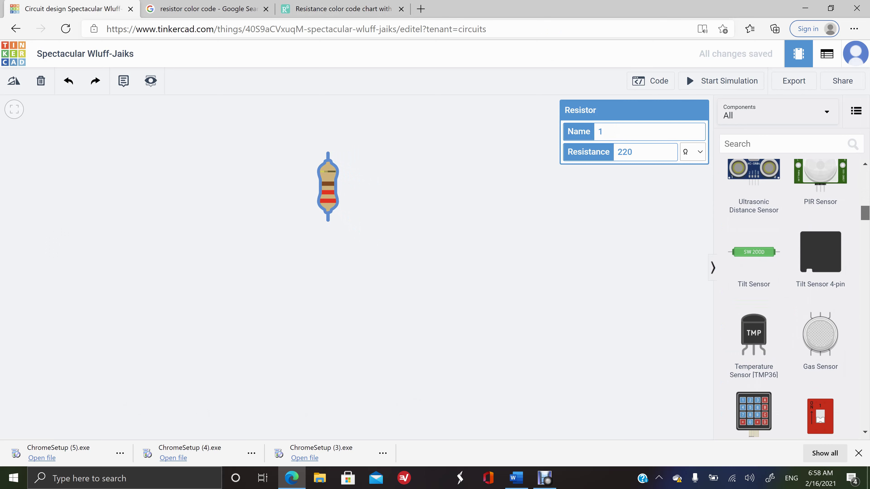
pyautogui.moveTo(754, 271); pyautogui.dragTo(417, 186)
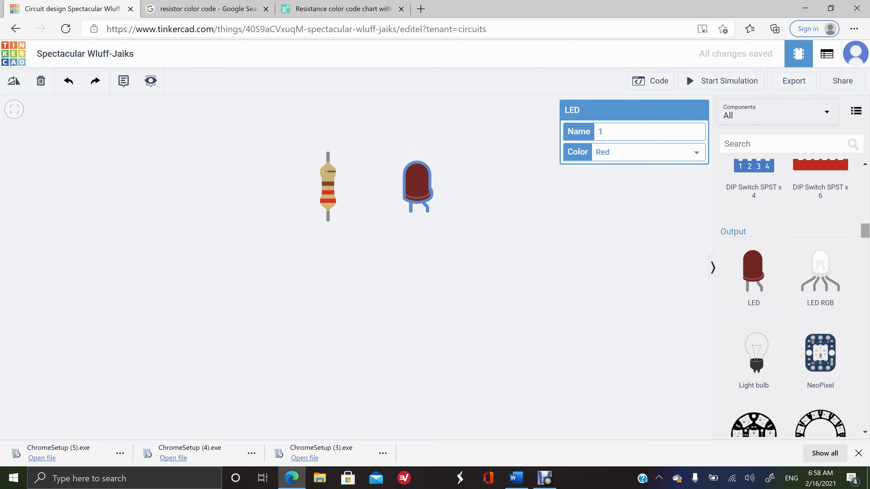
# Set the LED's color to Yellow.
pyautogui.scroll(10, 791, 298)
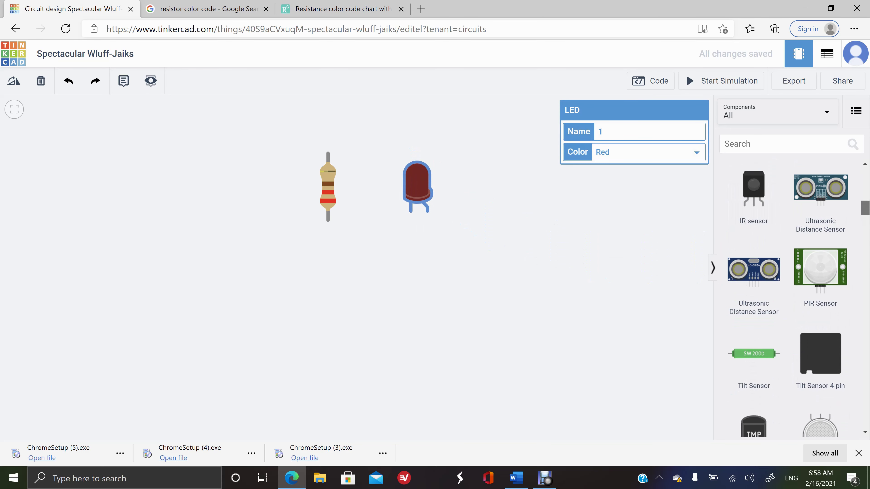
pyautogui.scroll(5, 791, 298)
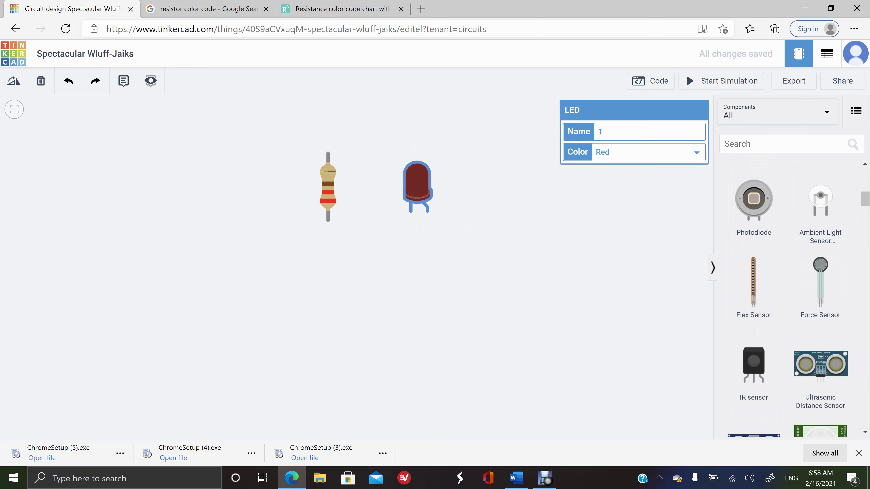
pyautogui.click(648, 152)
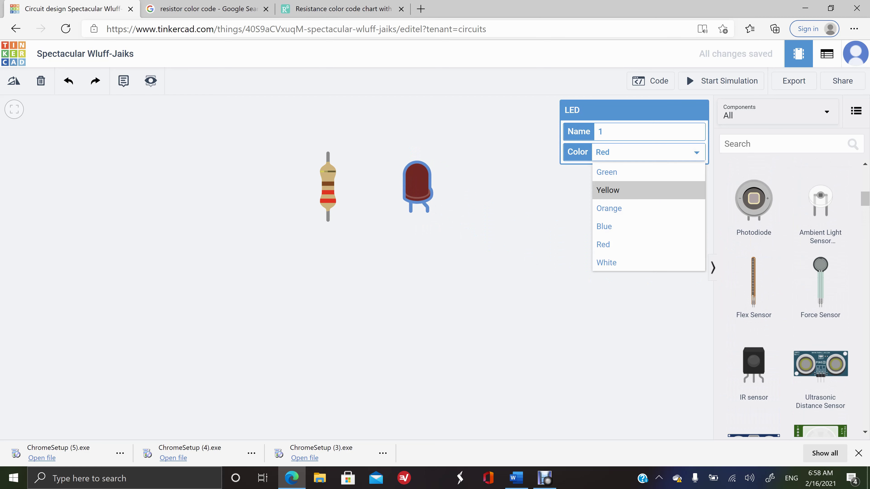
pyautogui.click(648, 191)
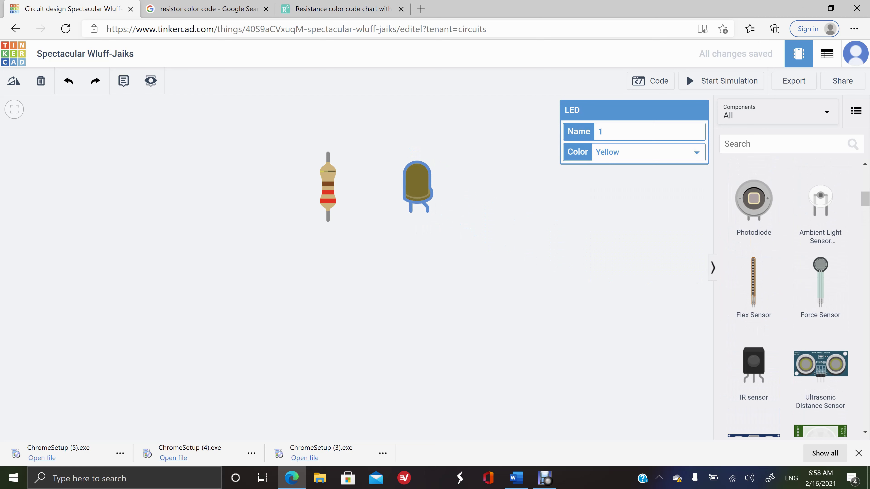
# Set the LED's color to Green and deselect it.
pyautogui.click(648, 152)
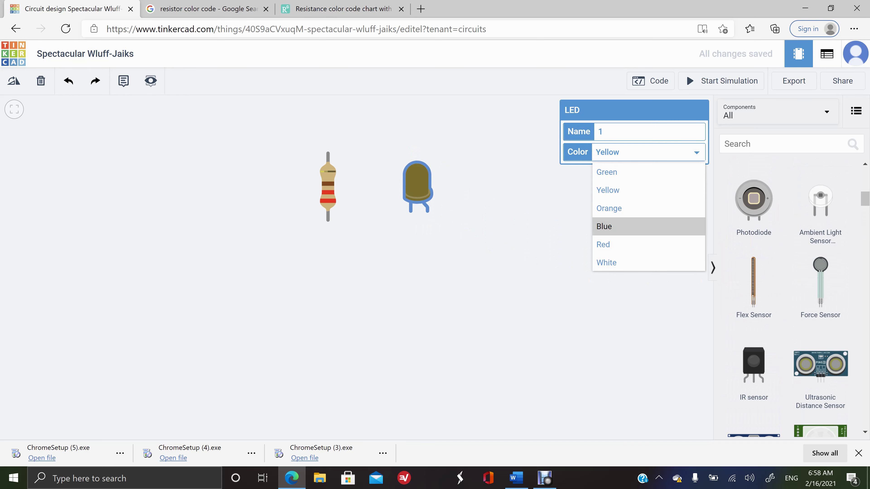
pyautogui.press('Up')
pyautogui.press('Up')
pyautogui.press('Up')
pyautogui.press('Return')
pyautogui.press('Escape')
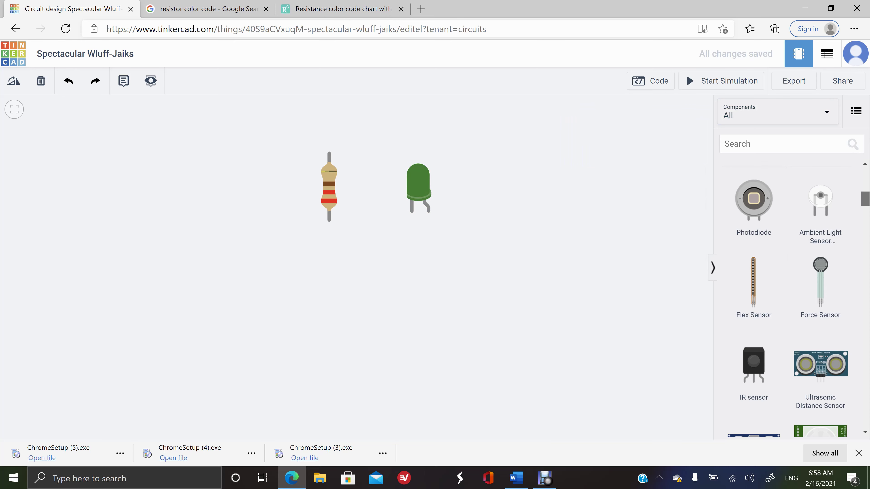
# Place a pushbutton from the Input components on the workplane below the LED.
pyautogui.scroll(-10, 788, 301)
pyautogui.scroll(-3, 788, 302)
pyautogui.scroll(15, 787, 302)
pyautogui.scroll(2, 787, 301)
pyautogui.scroll(-4, 787, 301)
pyautogui.scroll(4, 788, 302)
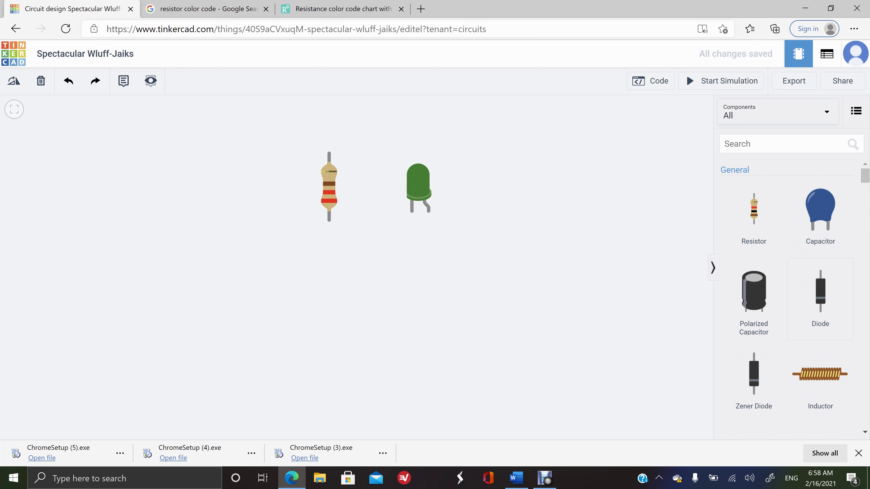
pyautogui.scroll(-5, 753, 298)
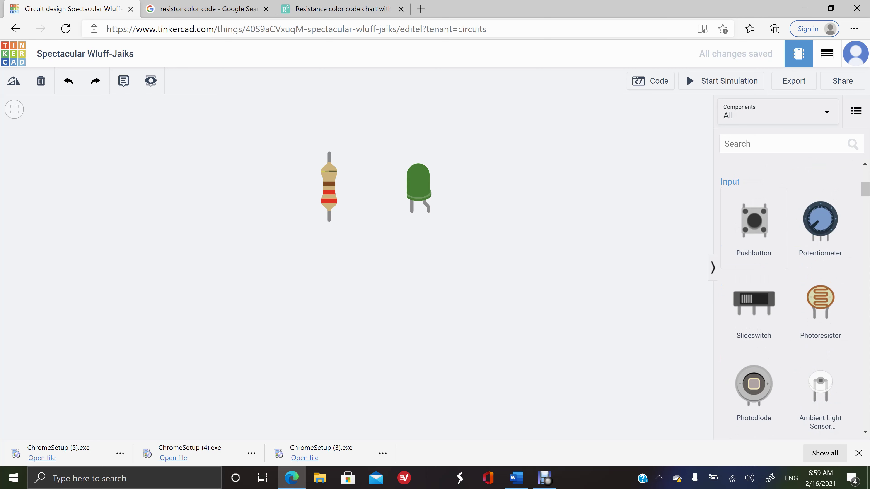
pyautogui.moveTo(753, 223); pyautogui.dragTo(448, 297)
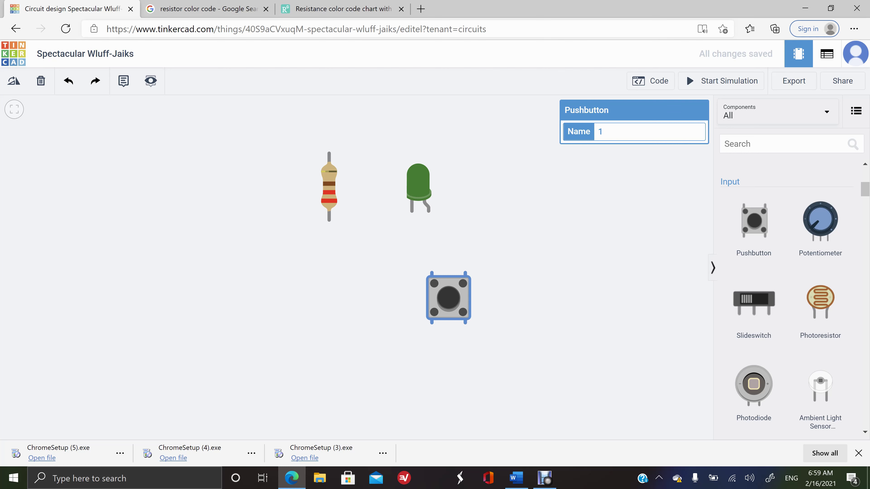
# Examine the pushbutton's terminals and the LED's two leads, including its cathode, up close.
pyautogui.scroll(5, 455, 299)
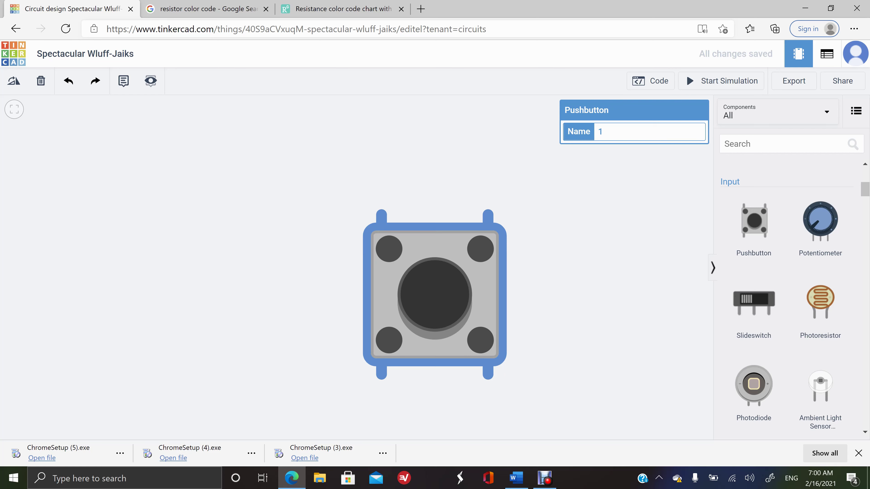
pyautogui.scroll(-3, 472, 276)
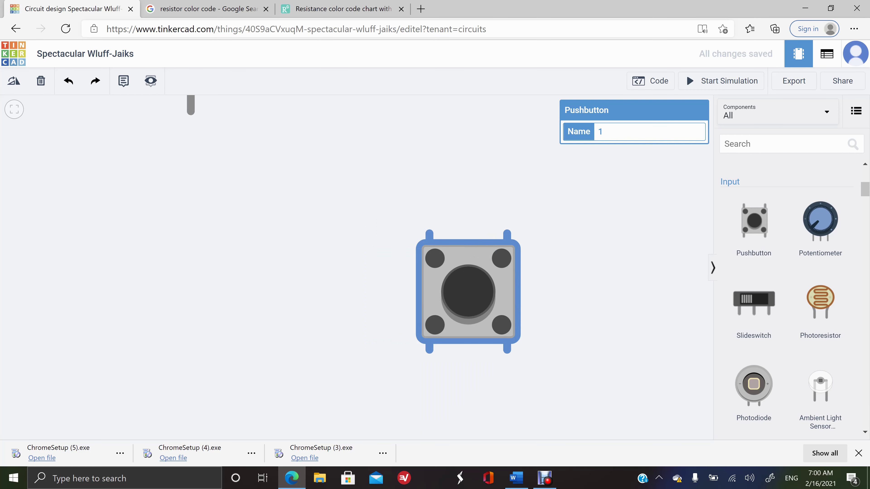
pyautogui.scroll(-3, 364, 262)
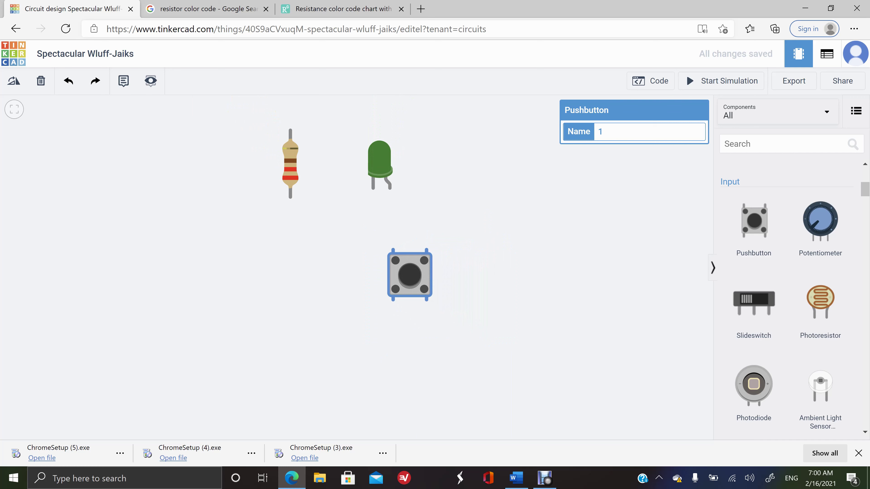
pyautogui.scroll(3, 391, 137)
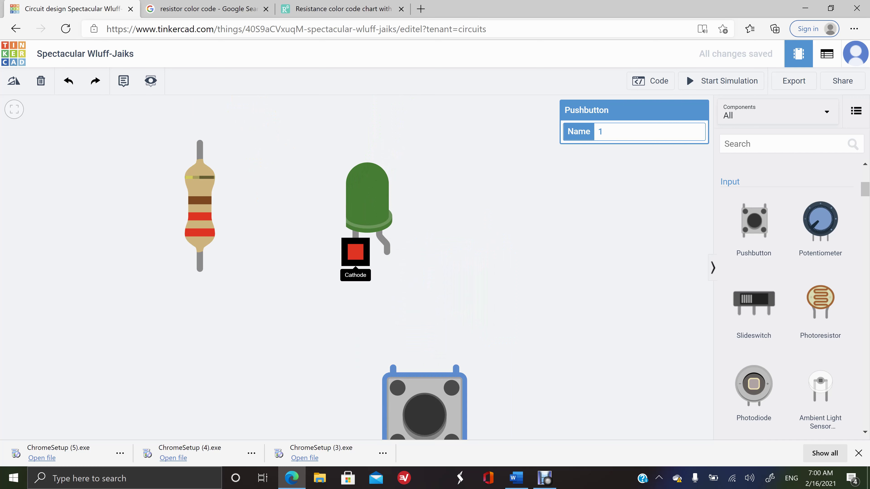
pyautogui.scroll(3, 356, 252)
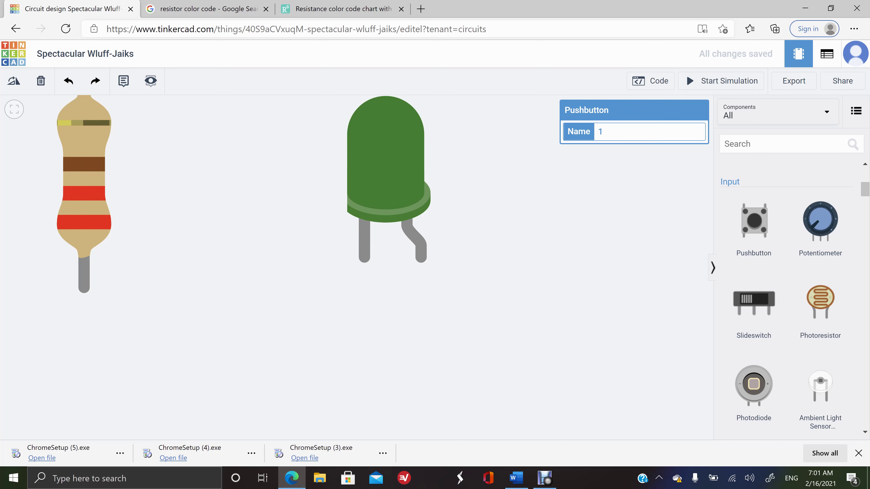
# Place a 9V Battery from the Power components on the workplane, below and to the right of the pushbutton.
pyautogui.scroll(-3, 418, 169)
pyautogui.scroll(-2, 400, 197)
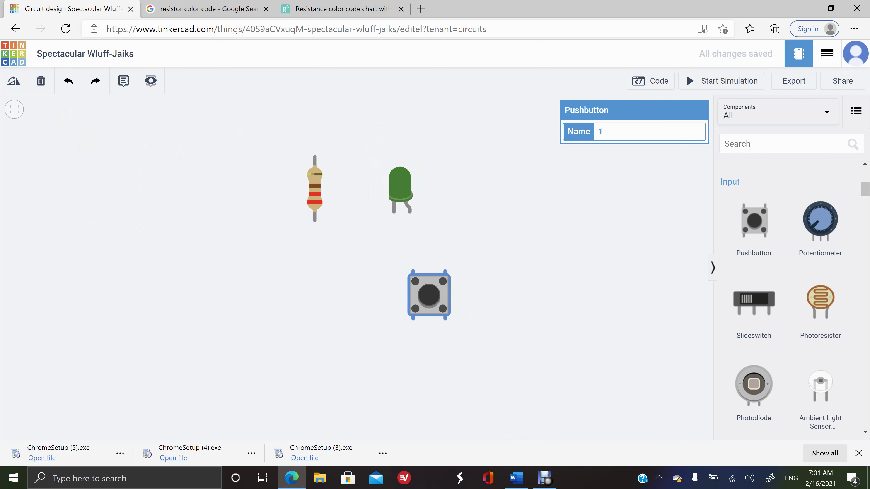
pyautogui.scroll(-2, 400, 197)
pyautogui.scroll(-2, 394, 204)
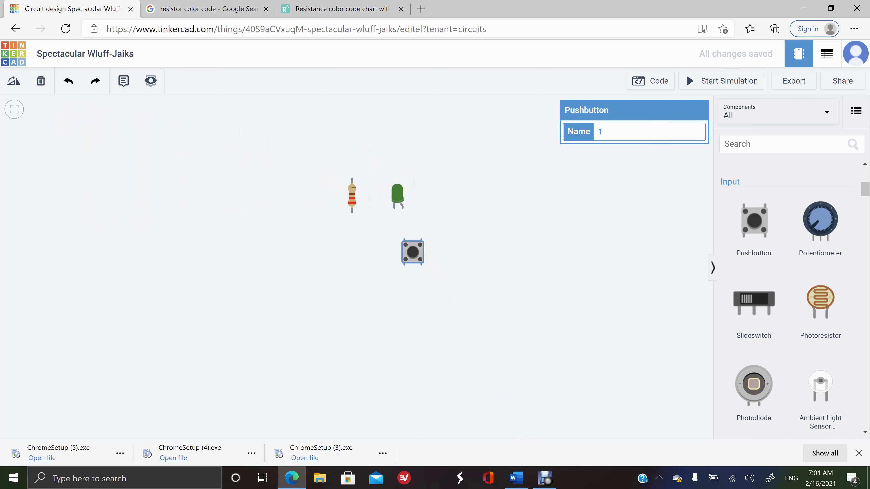
pyautogui.scroll(-20, 788, 298)
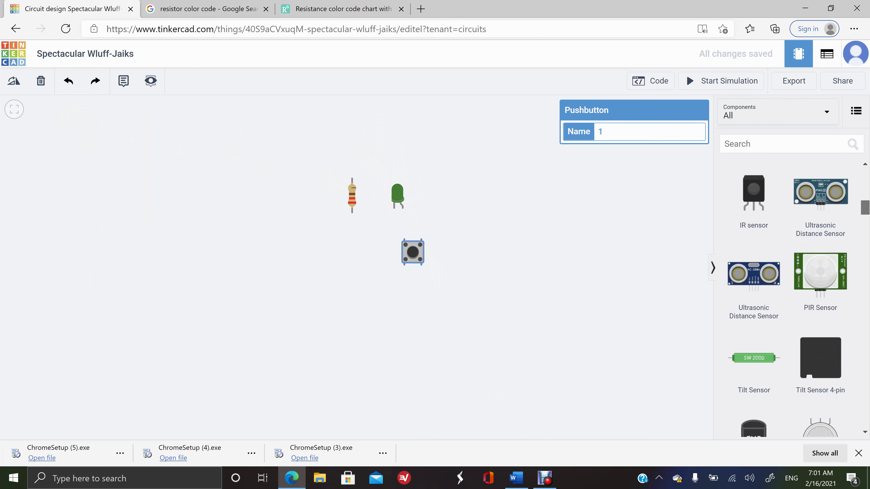
pyautogui.scroll(-20, 788, 298)
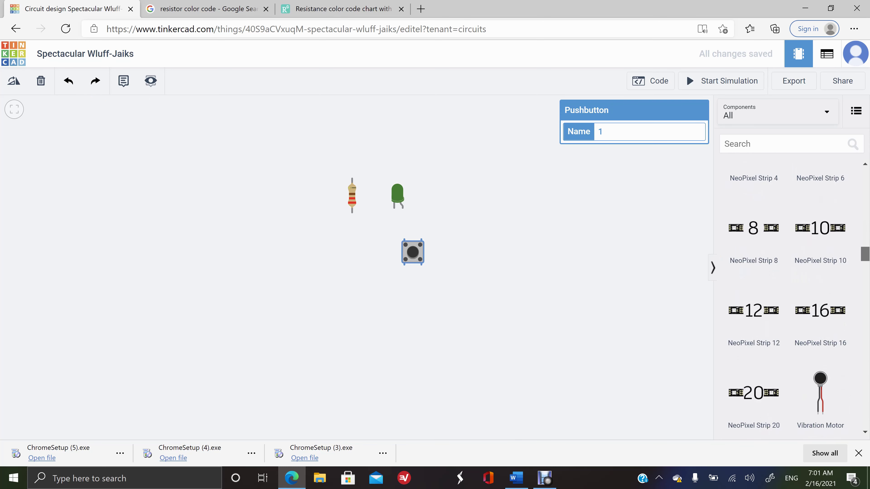
pyautogui.scroll(-5, 788, 298)
pyautogui.scroll(1, 787, 298)
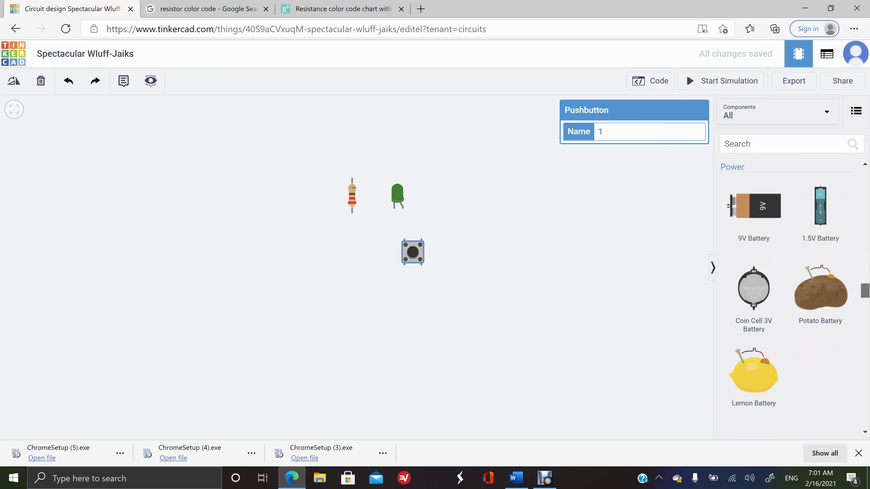
pyautogui.moveTo(753, 205); pyautogui.dragTo(570, 317)
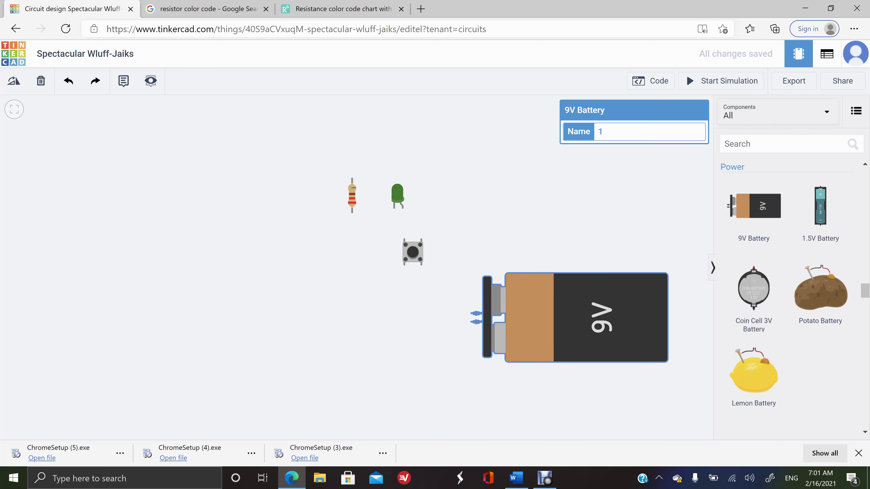
# Place a Breadboard Small from the Breadboards components beside the 9V battery.
pyautogui.scroll(-10, 791, 299)
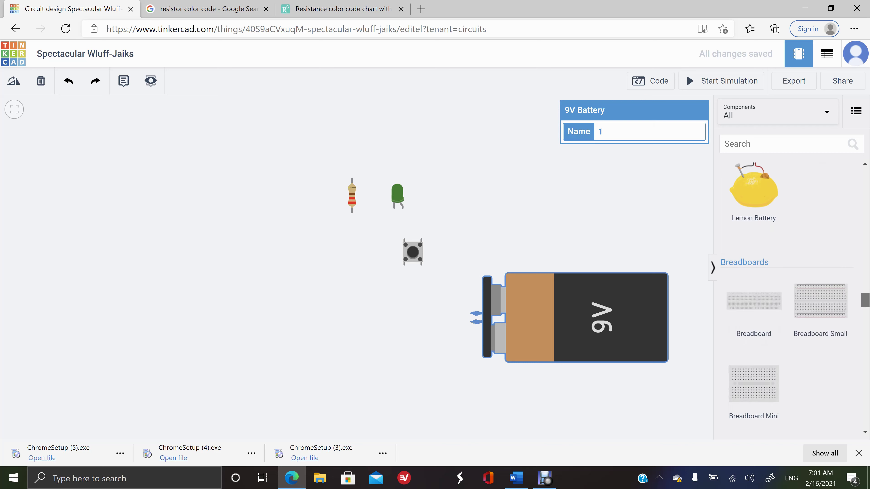
pyautogui.scroll(6, 791, 299)
pyautogui.scroll(-2, 791, 298)
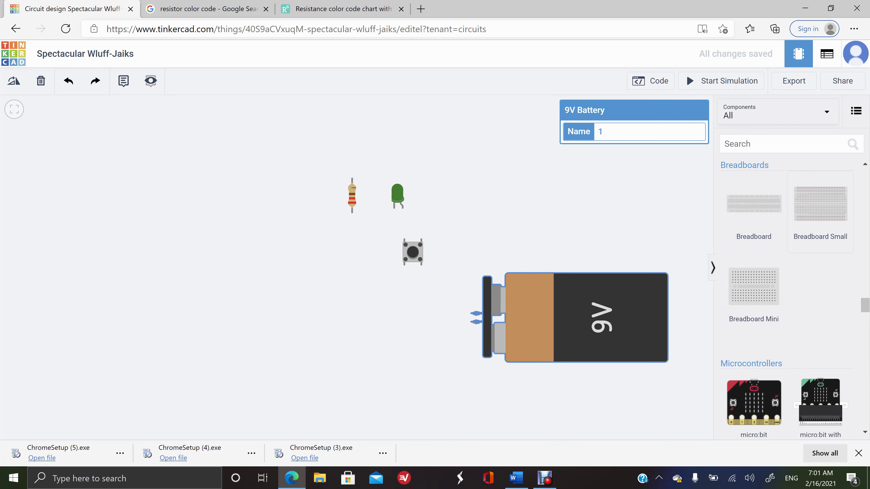
pyautogui.moveTo(821, 205); pyautogui.dragTo(316, 260)
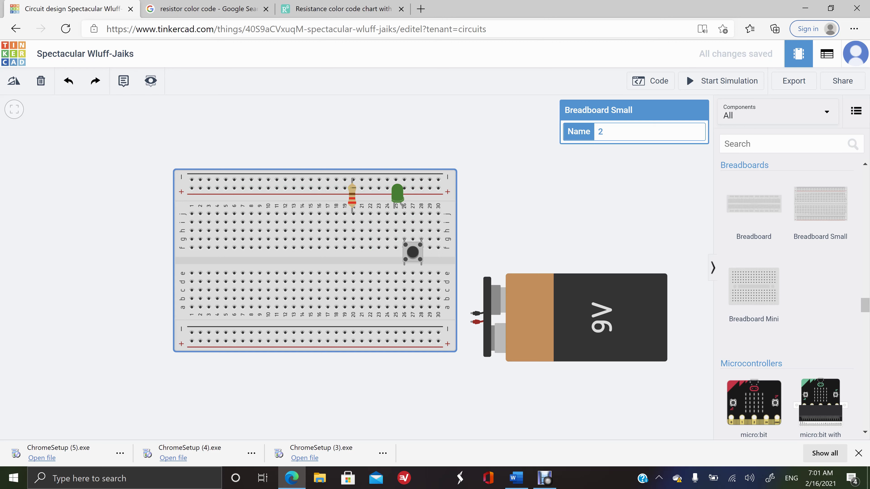
# Move the resistor, the LED and the pushbutton off the breadboard into the free space above it.
pyautogui.moveTo(352, 195); pyautogui.dragTo(359, 135)
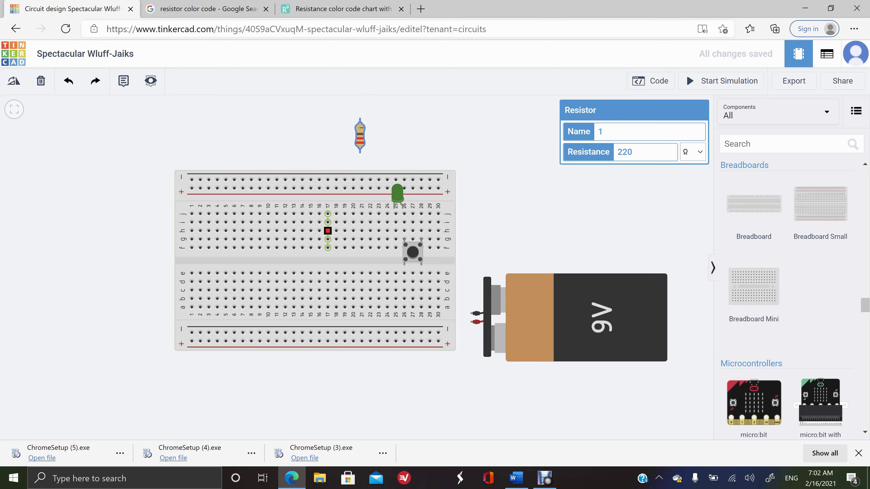
pyautogui.moveTo(398, 193); pyautogui.dragTo(419, 125)
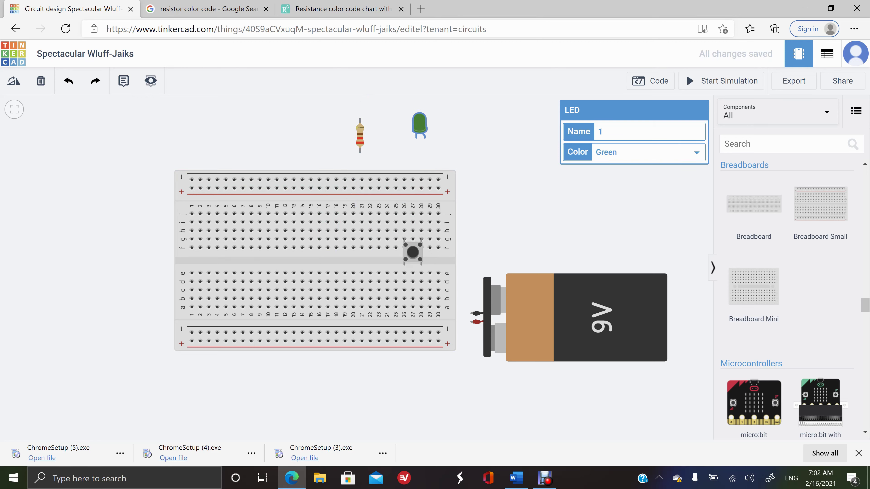
pyautogui.moveTo(413, 252); pyautogui.dragTo(483, 148)
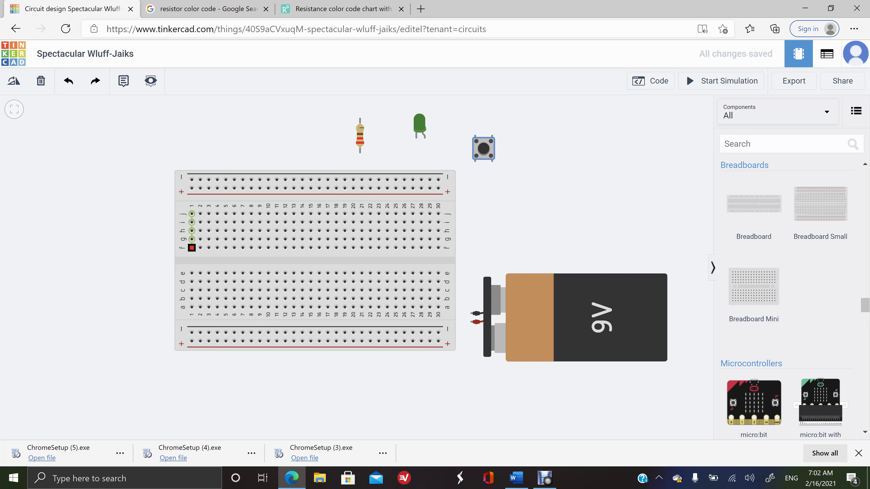
# Connect the lower and upper negative rails at column 1 with a wire around the breadboard's left edge and straighten its bends.
pyautogui.click(192, 214)
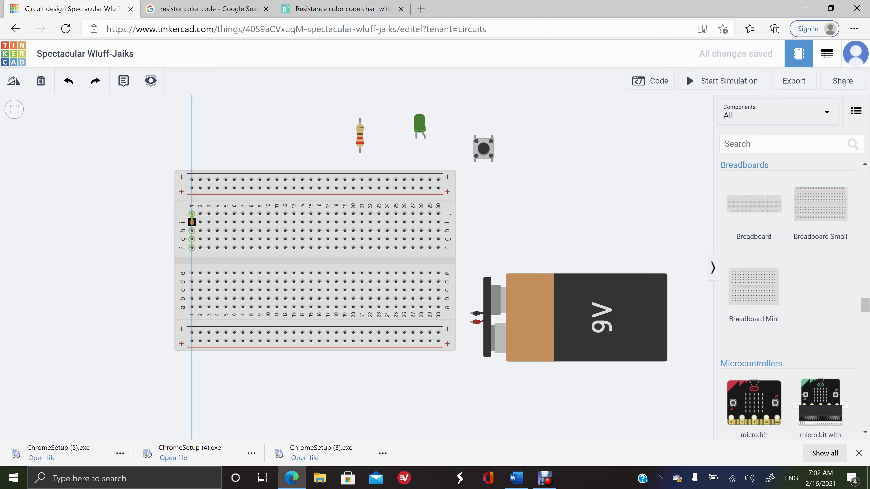
pyautogui.press('Escape')
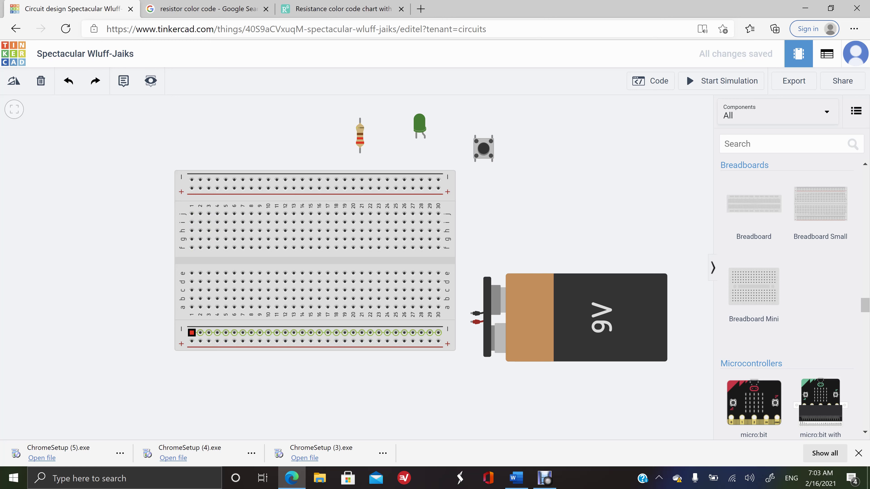
pyautogui.click(191, 332)
pyautogui.click(158, 330)
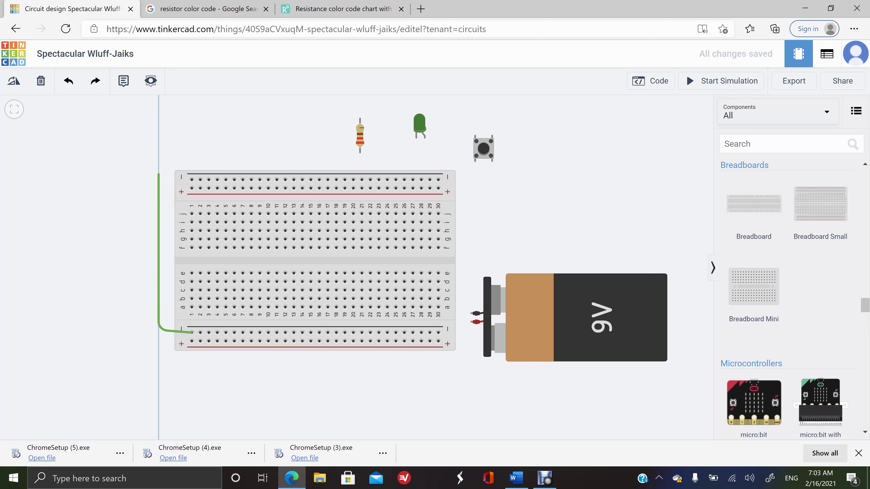
pyautogui.click(159, 176)
pyautogui.click(192, 180)
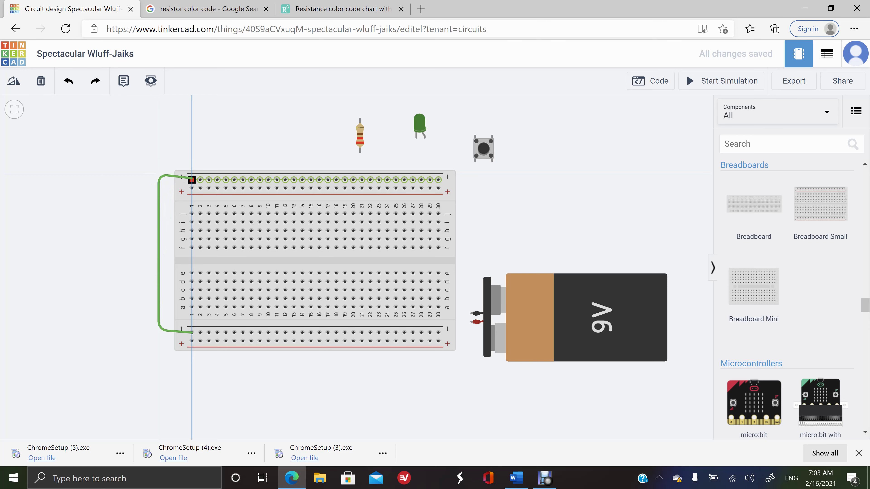
pyautogui.click(192, 180)
pyautogui.moveTo(158, 174); pyautogui.dragTo(159, 180)
pyautogui.moveTo(158, 330); pyautogui.dragTo(158, 333)
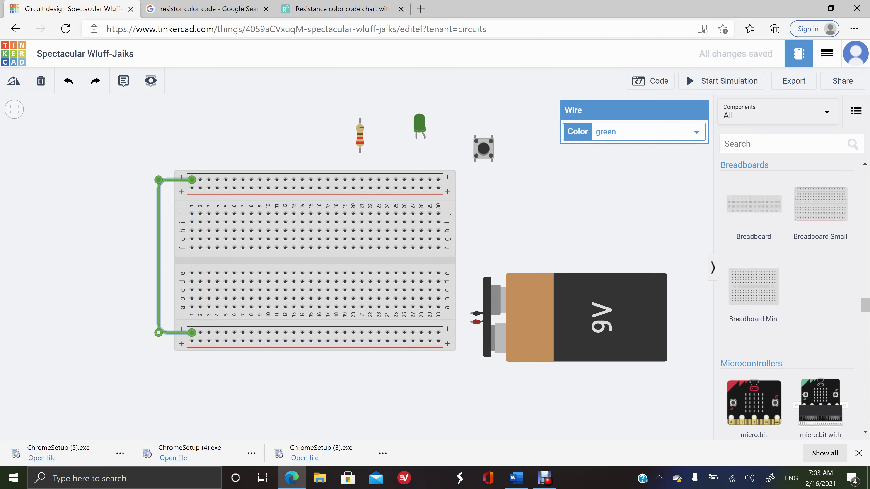
# Color the negative rail wire black and shift its vertical run farther from the breadboard.
pyautogui.click(648, 131)
pyautogui.click(648, 152)
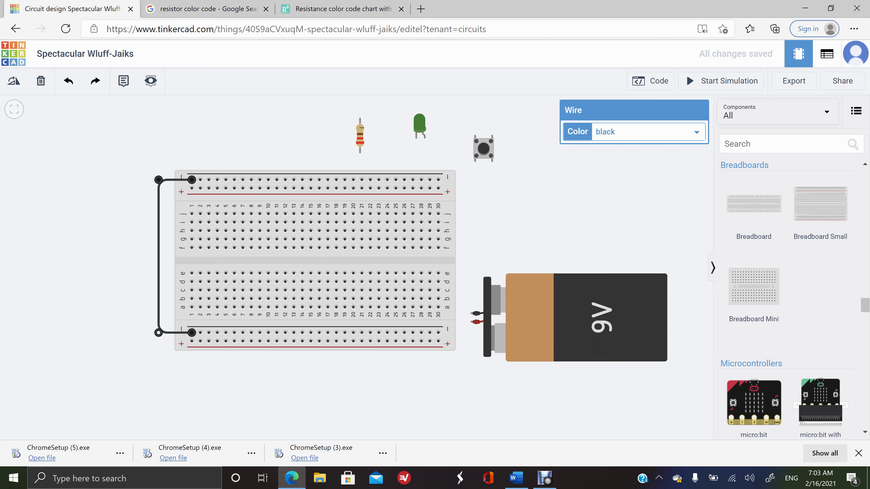
pyautogui.moveTo(158, 180); pyautogui.dragTo(143, 180)
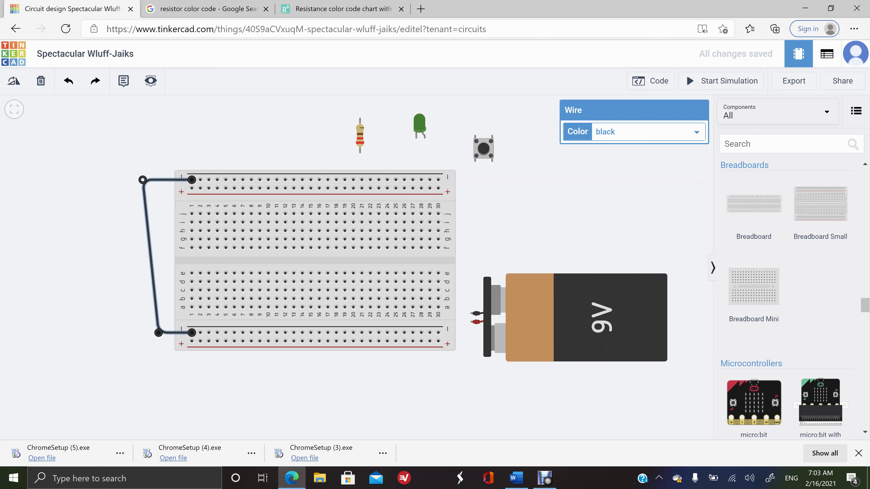
pyautogui.moveTo(159, 333); pyautogui.dragTo(143, 333)
# Connect the upper and lower positive rails at column 1 with a red wire routed inside the black one, squaring its bends.
pyautogui.click(192, 188)
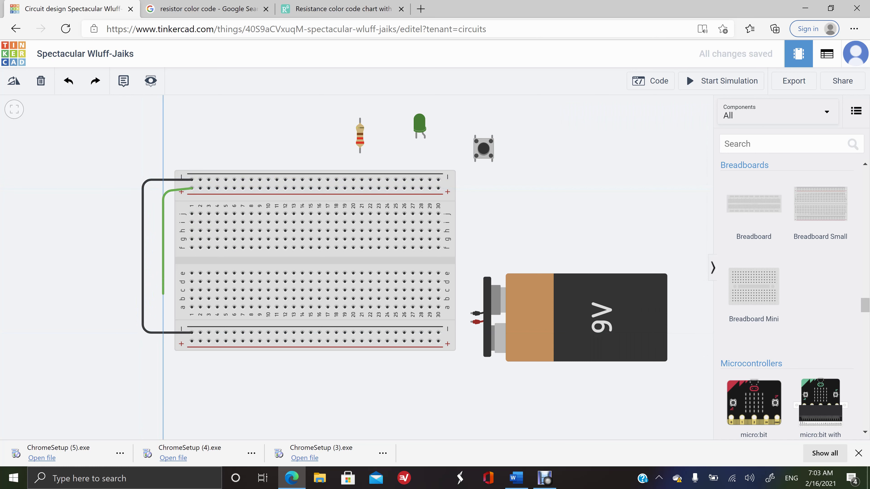
pyautogui.click(163, 314)
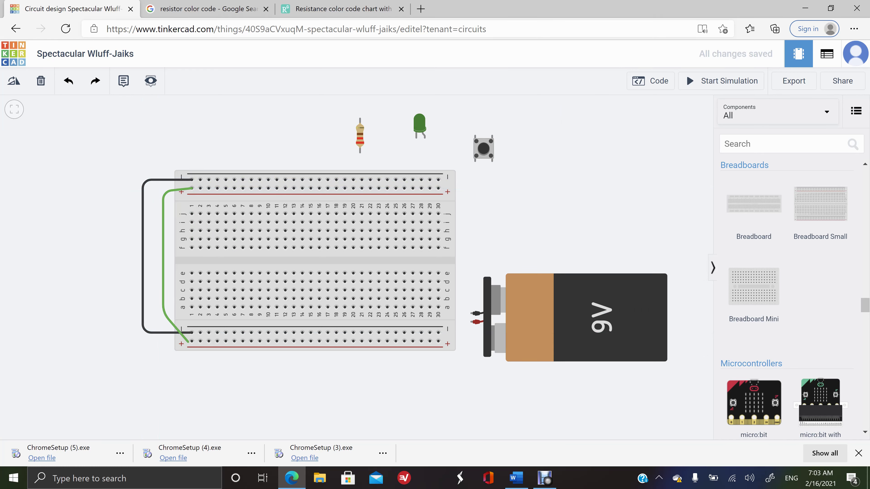
pyautogui.click(192, 341)
pyautogui.moveTo(163, 313); pyautogui.dragTo(160, 341)
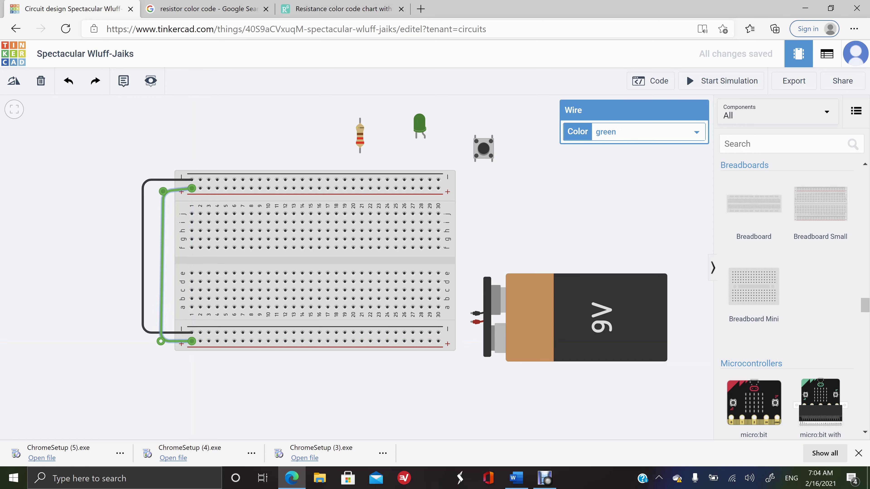
pyautogui.moveTo(163, 191); pyautogui.dragTo(164, 188)
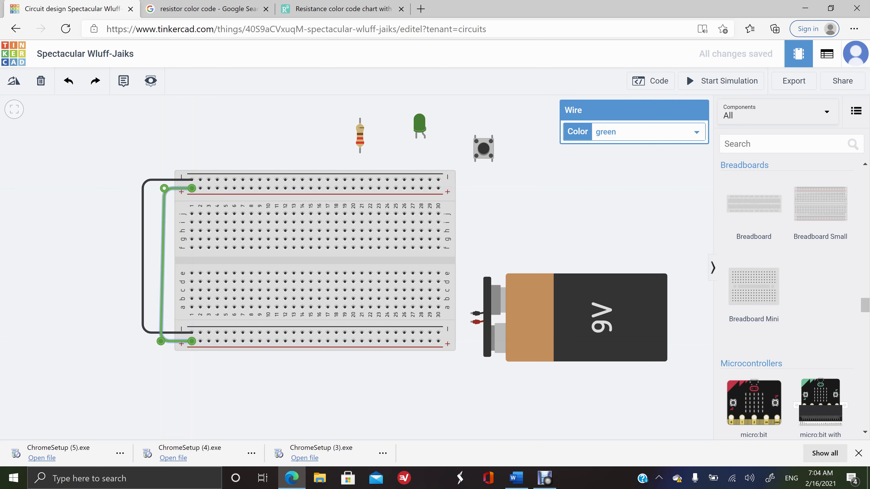
pyautogui.click(697, 132)
pyautogui.click(616, 169)
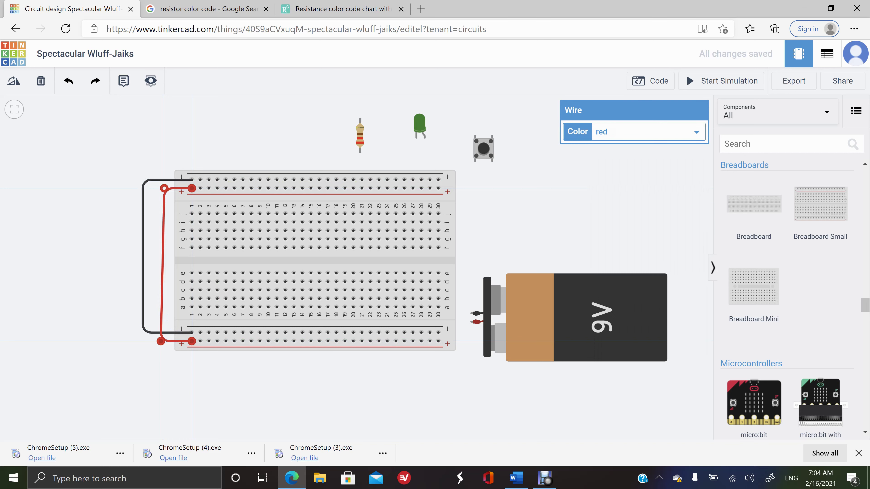
pyautogui.moveTo(582, 210); pyautogui.dragTo(585, 207)
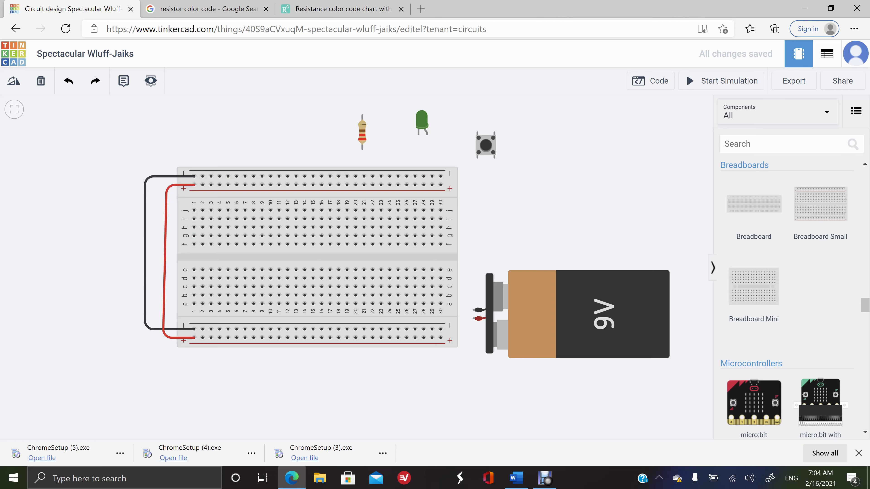
# Reposition the LED to the left of the resistor and connect its cathode to the upper negative rail at column 9 with a grey wire.
pyautogui.moveTo(362, 132); pyautogui.dragTo(307, 122)
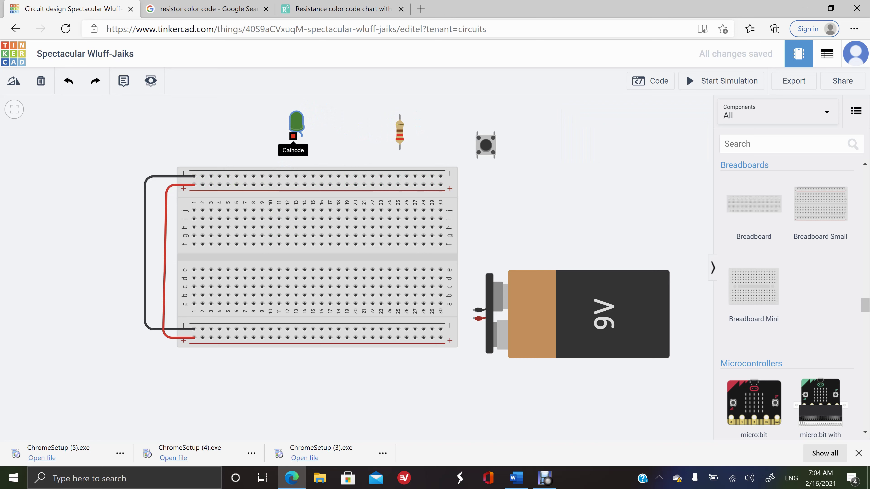
pyautogui.click(293, 136)
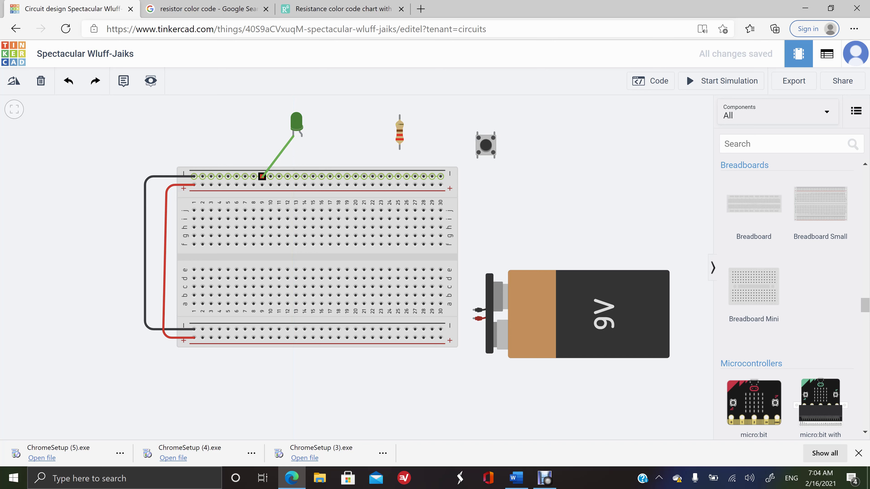
pyautogui.click(261, 176)
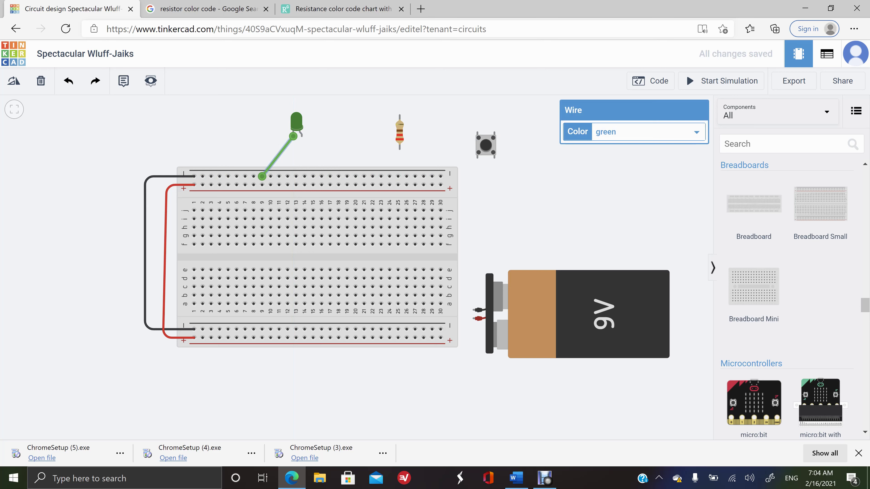
pyautogui.click(648, 132)
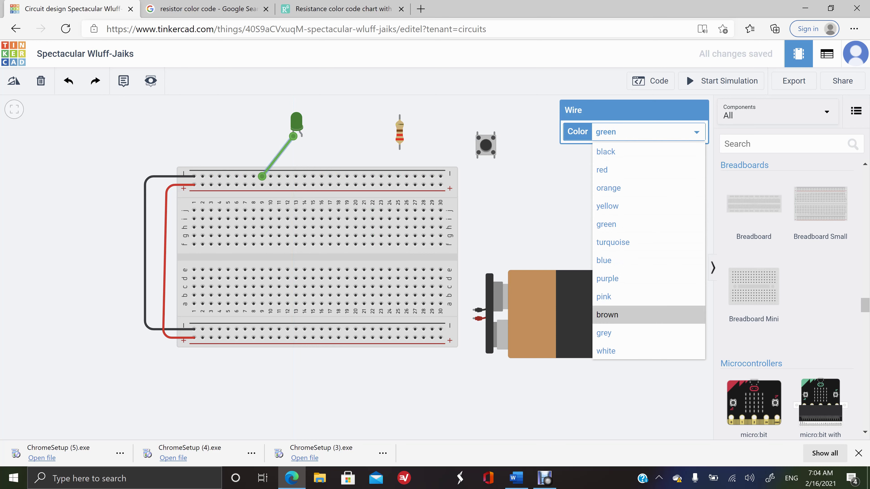
pyautogui.click(613, 333)
pyautogui.press('Escape')
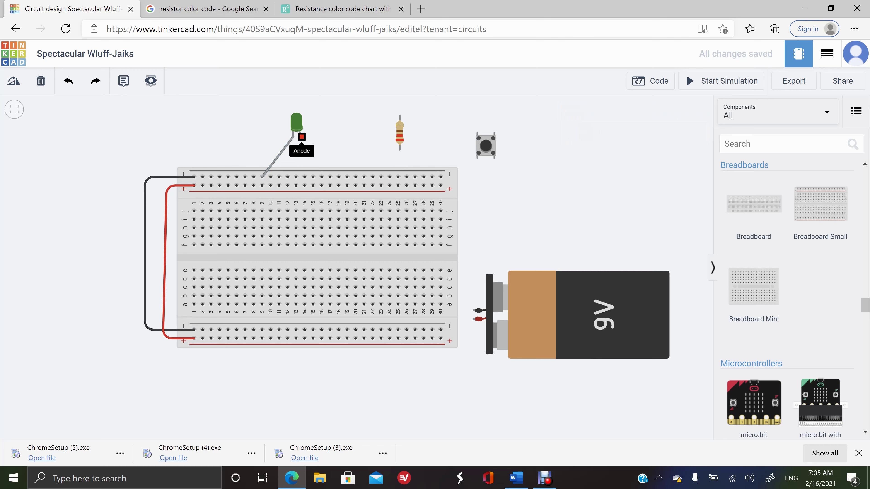
# Connect the LED's anode to breadboard hole i14 with a grey wire.
pyautogui.moveTo(302, 137); pyautogui.dragTo(304, 219)
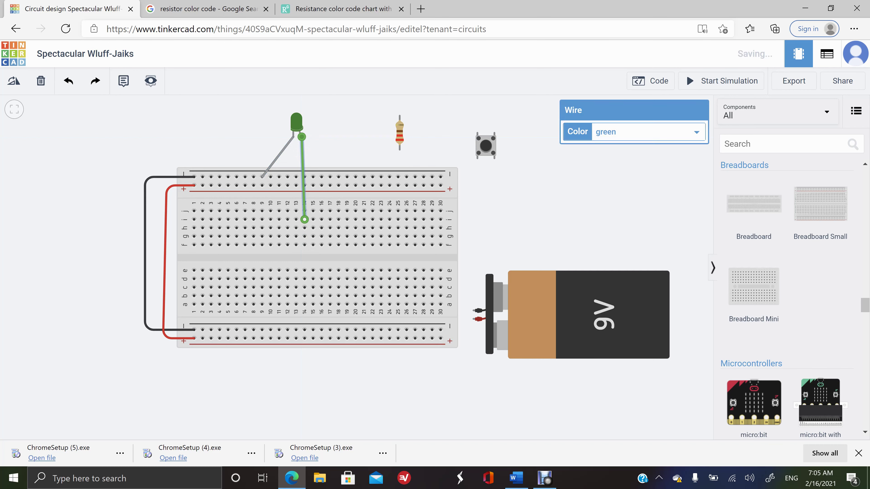
pyautogui.click(647, 132)
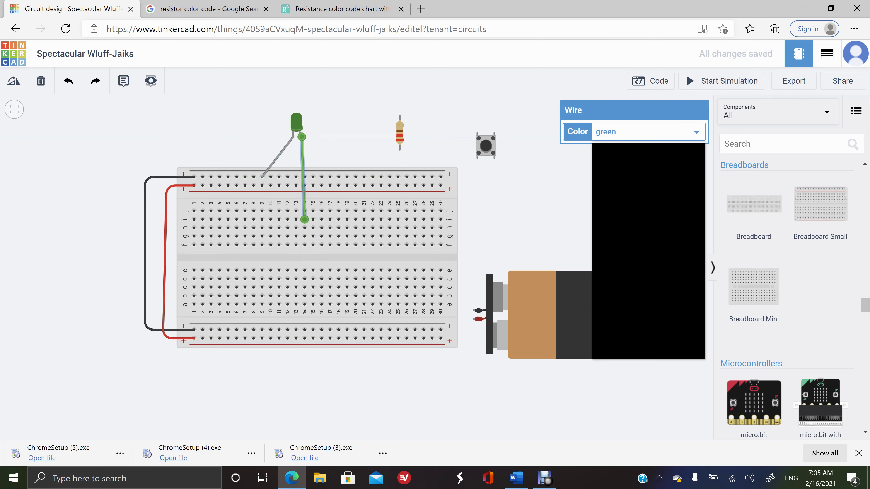
pyautogui.click(634, 334)
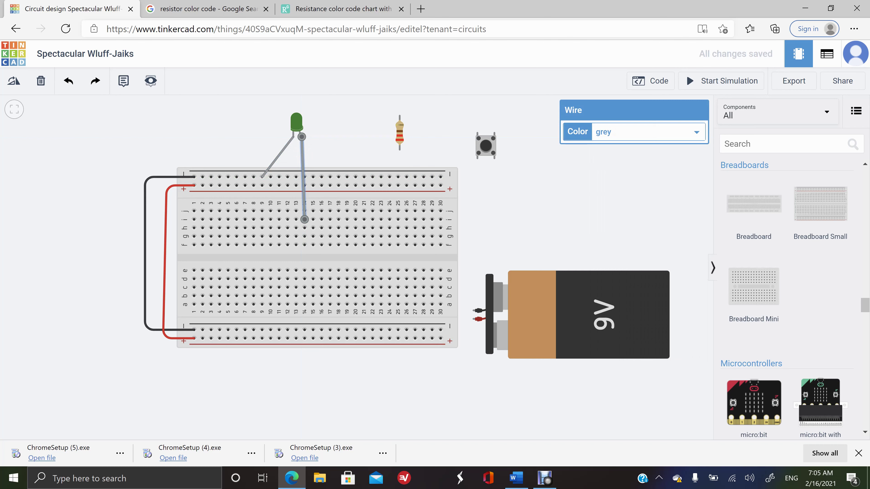
pyautogui.moveTo(548, 219); pyautogui.dragTo(549, 217)
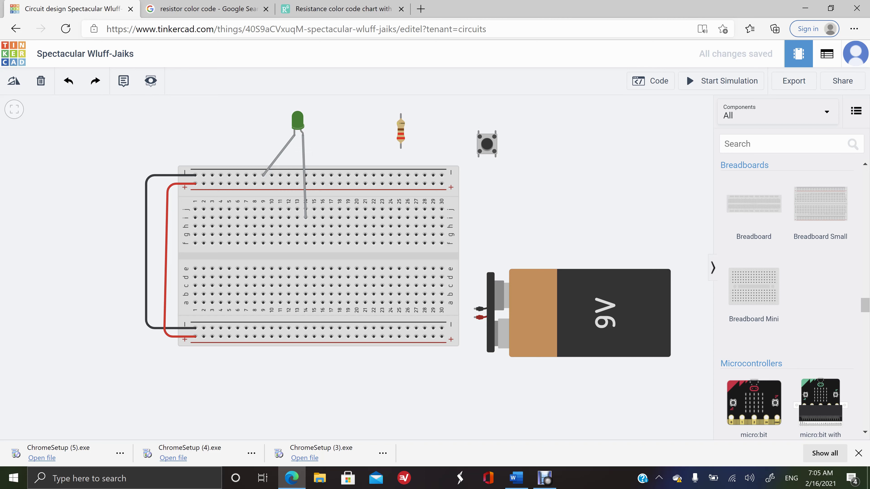
# Place the 220 Ω resistor across the breadboard's center gap in column 14, in line with the LED's anode wire.
pyautogui.click(401, 132)
pyautogui.moveTo(401, 131); pyautogui.dragTo(306, 260)
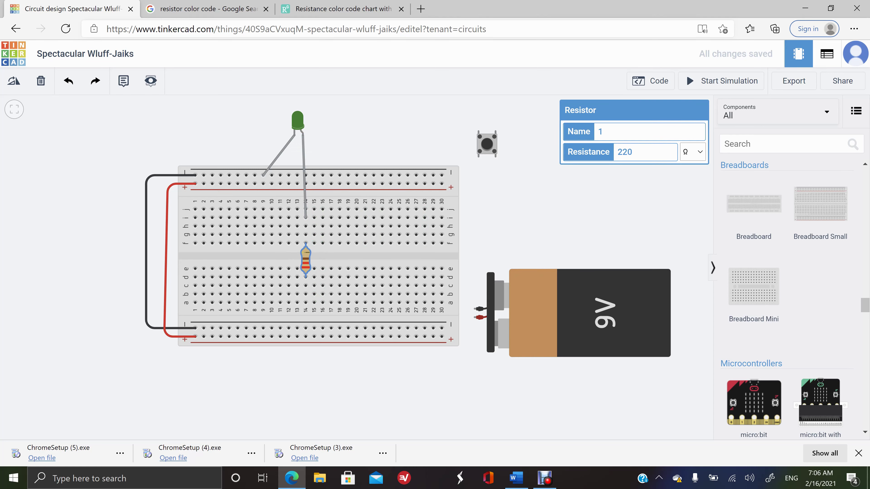
# Try the resistor in the upper half of column 12 and return it across the center gap in column 14.
pyautogui.moveTo(306, 261); pyautogui.dragTo(289, 226)
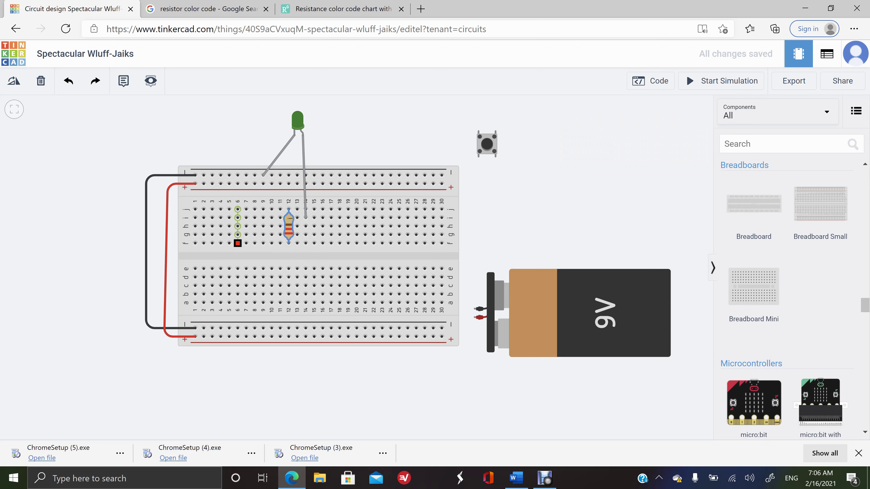
pyautogui.moveTo(289, 226); pyautogui.dragTo(306, 261)
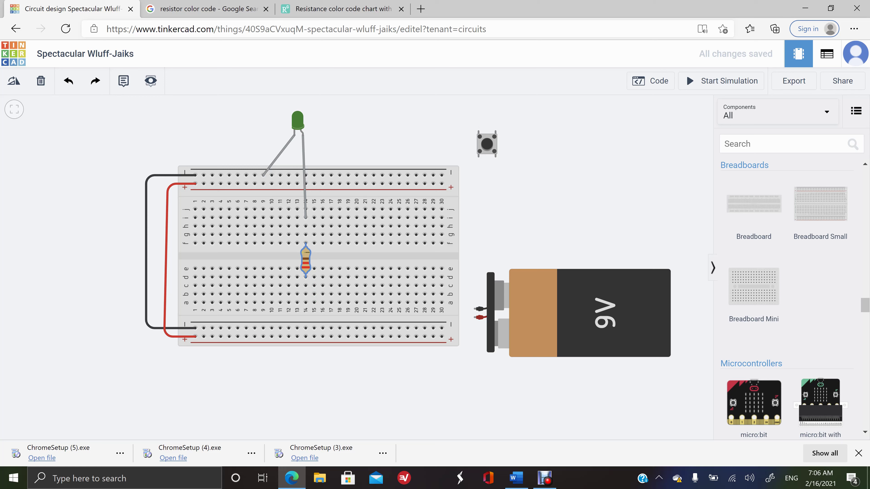
# Connect the battery's positive terminal to breadboard hole b14 with a red wire routed below the breadboard.
pyautogui.moveTo(291, 478)
pyautogui.scroll(2, 491, 277)
pyautogui.click(492, 277)
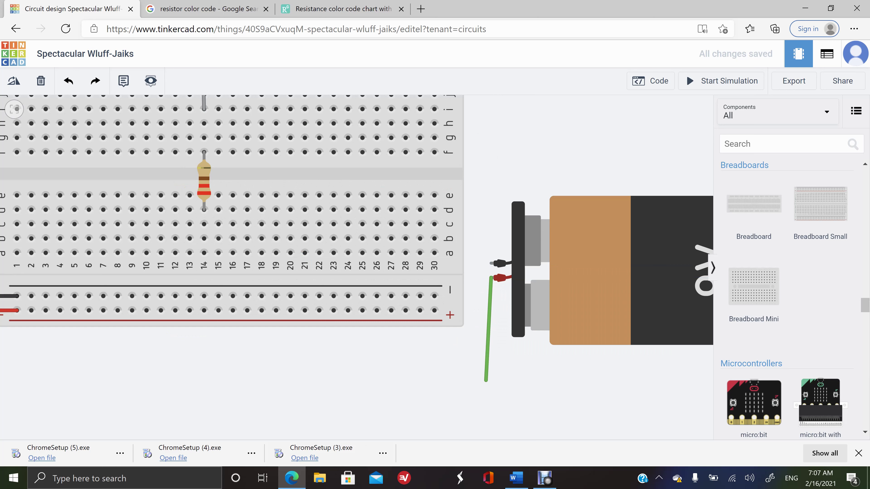
pyautogui.click(486, 381)
pyautogui.click(221, 385)
pyautogui.click(219, 295)
pyautogui.moveTo(218, 296); pyautogui.dragTo(204, 238)
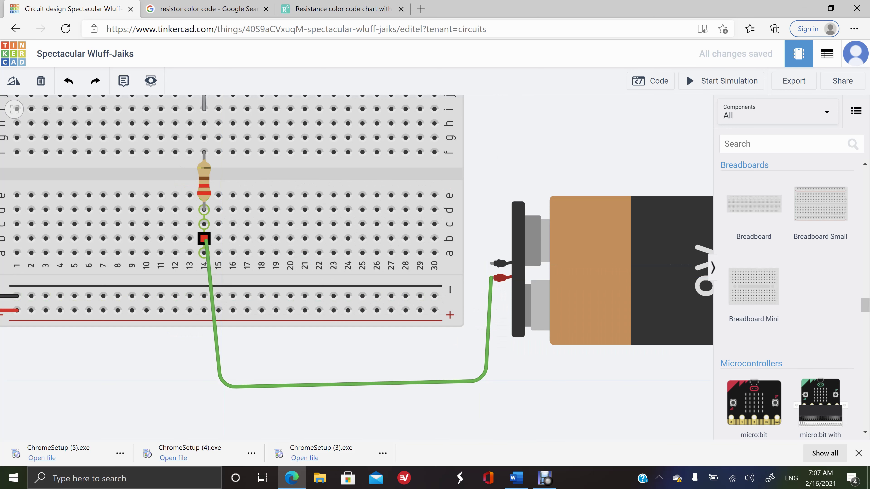
pyautogui.click(203, 240)
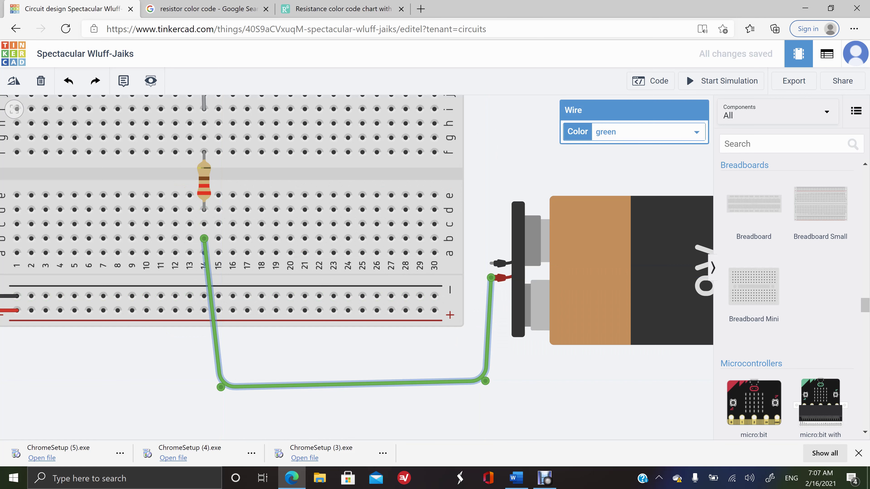
pyautogui.click(648, 132)
pyautogui.click(621, 169)
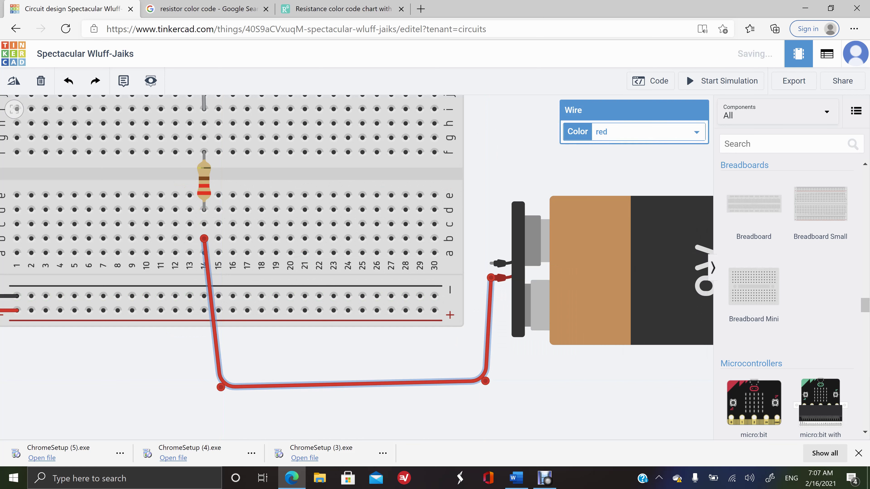
# Square both lower bends of the red battery wire, aligning them with column 14 and the battery's positive terminal.
pyautogui.moveTo(221, 388)
pyautogui.mouseDown()
pyautogui.moveTo(202, 386)
pyautogui.moveTo(204, 374)
pyautogui.moveTo(204, 385)
pyautogui.mouseUp()
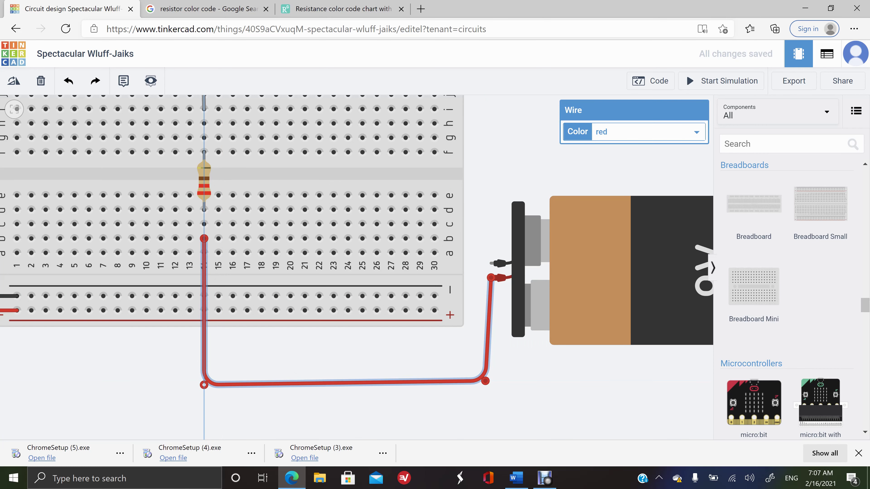
pyautogui.moveTo(485, 381); pyautogui.dragTo(491, 385)
pyautogui.scroll(-3, 394, 304)
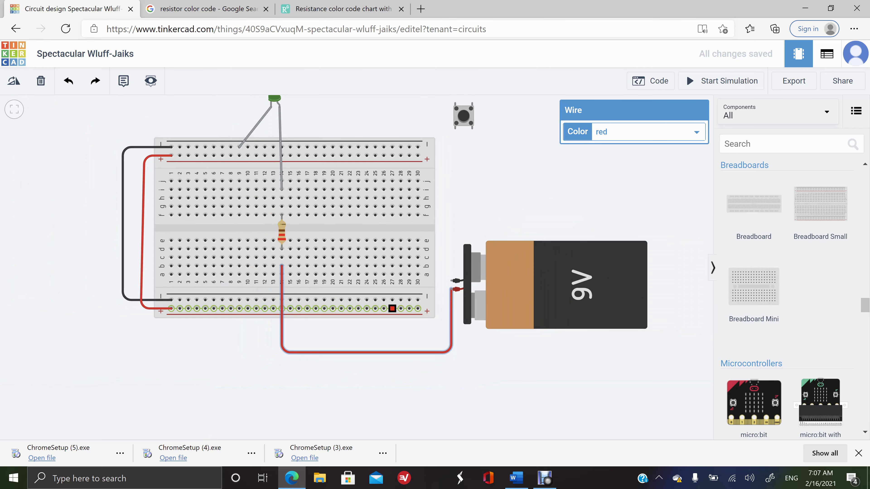
pyautogui.click(397, 338)
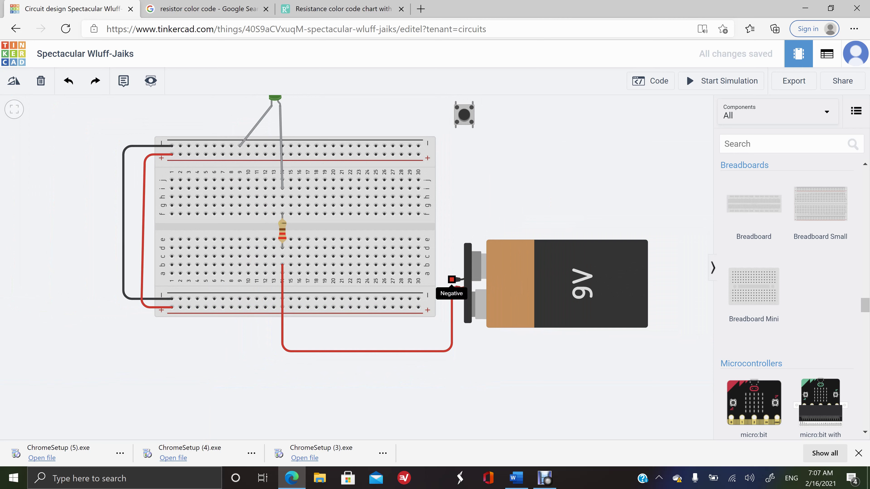
# Connect the battery's negative terminal to the upper negative rail at column 30 with a black wire, bent just outside the breadboard.
pyautogui.click(452, 280)
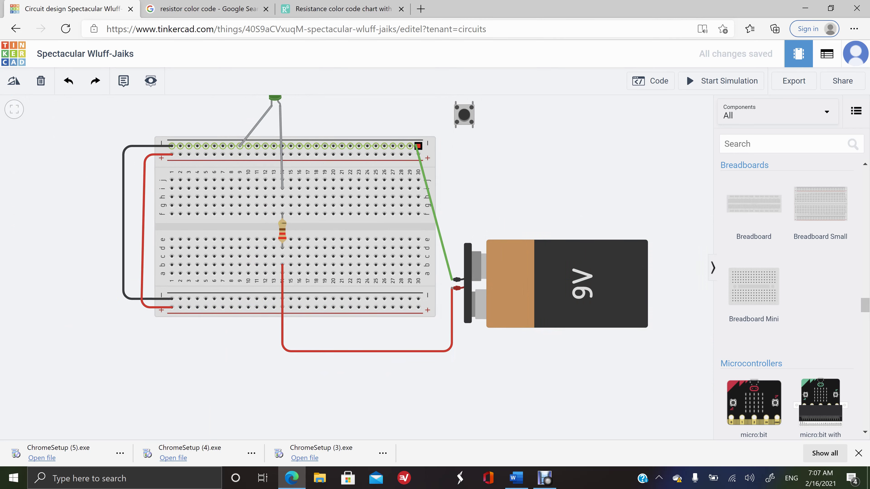
pyautogui.click(419, 146)
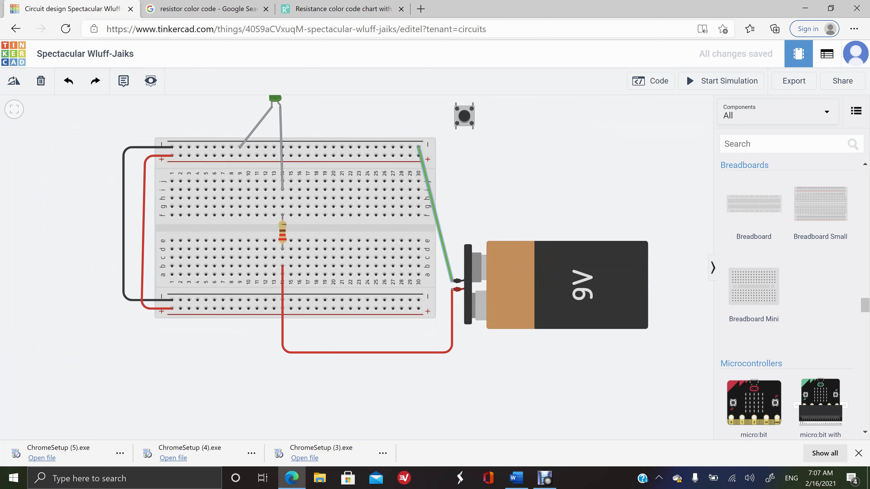
pyautogui.click(435, 214)
pyautogui.moveTo(441, 244); pyautogui.dragTo(448, 147)
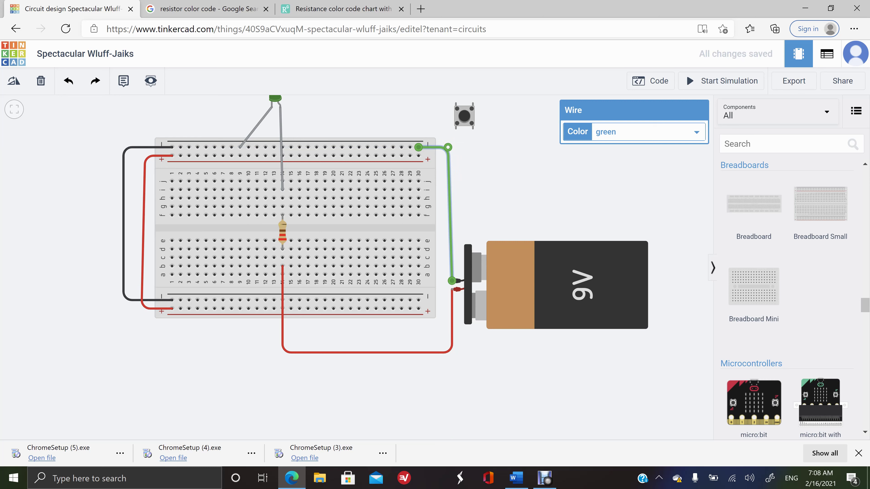
pyautogui.click(648, 132)
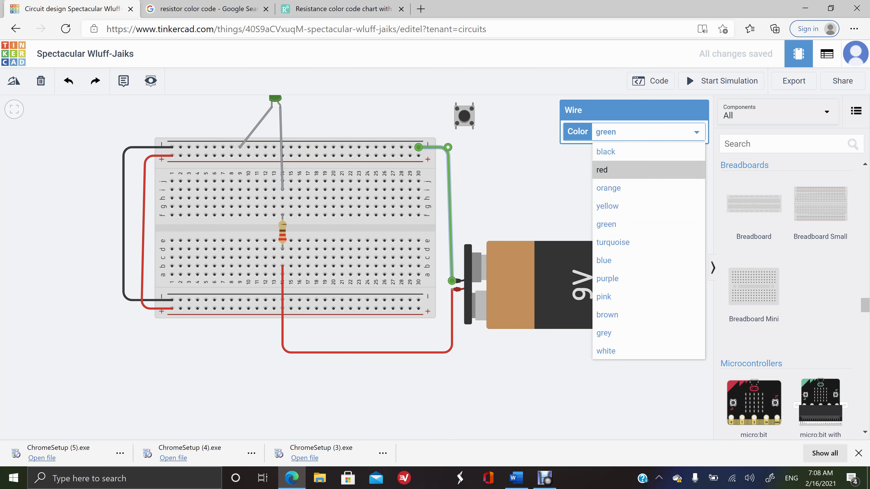
pyautogui.click(605, 152)
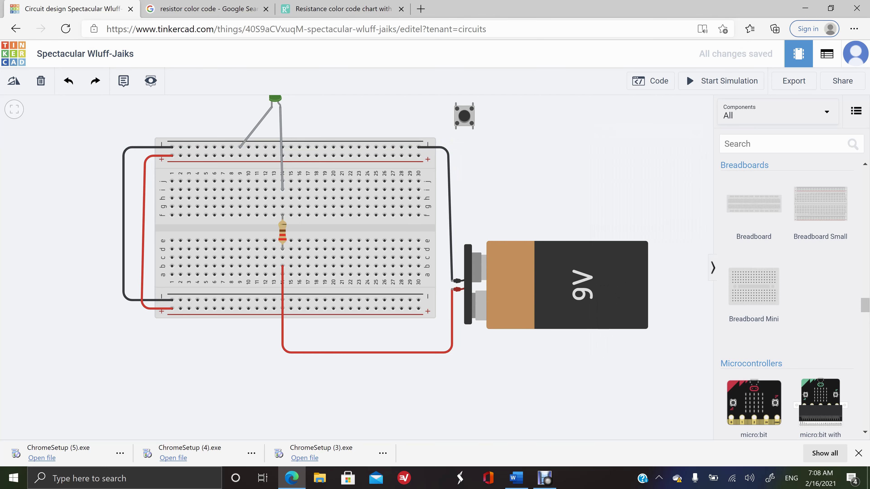
# Run the circuit simulation to check the LED with the 220 Ω resistor, and stop it.
pyautogui.scroll(2, 584, 164)
pyautogui.scroll(-5, 585, 164)
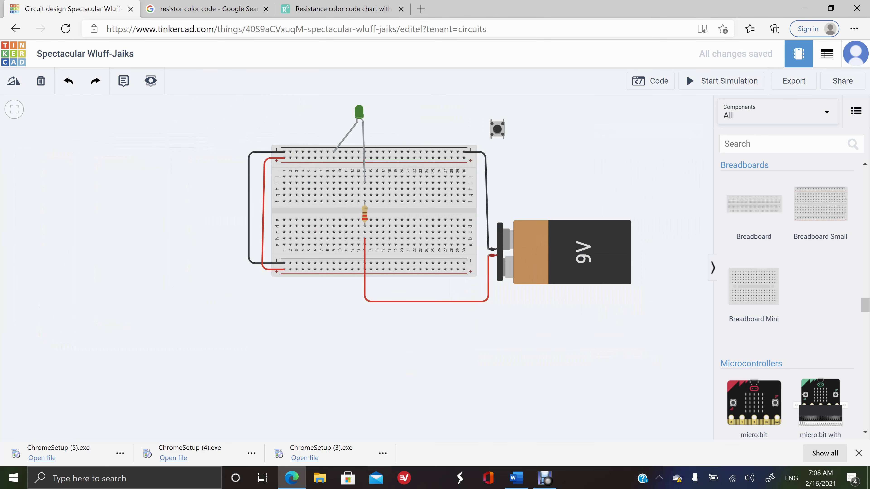
pyautogui.moveTo(585, 164); pyautogui.dragTo(562, 207)
pyautogui.scroll(1, 459, 145)
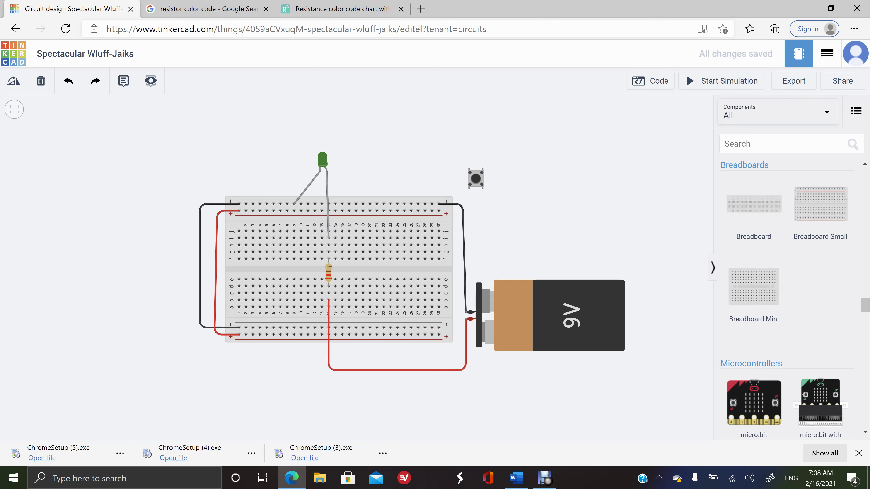
pyautogui.click(721, 81)
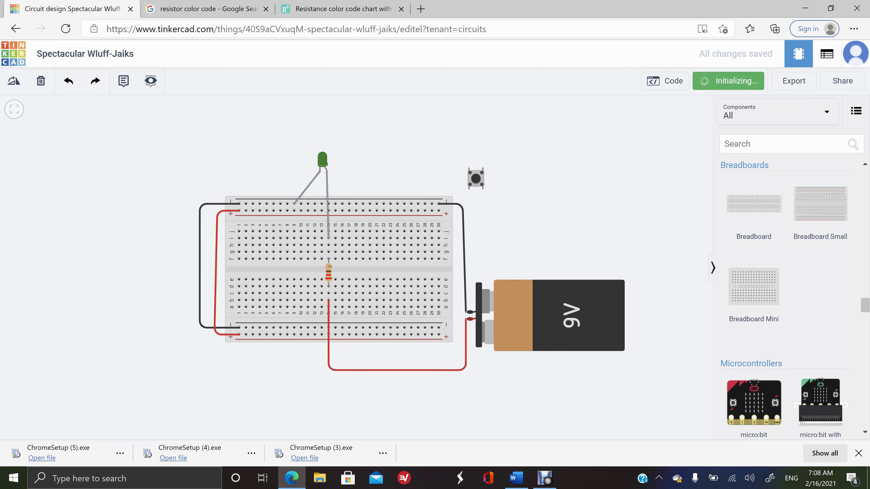
pyautogui.moveTo(324, 173)
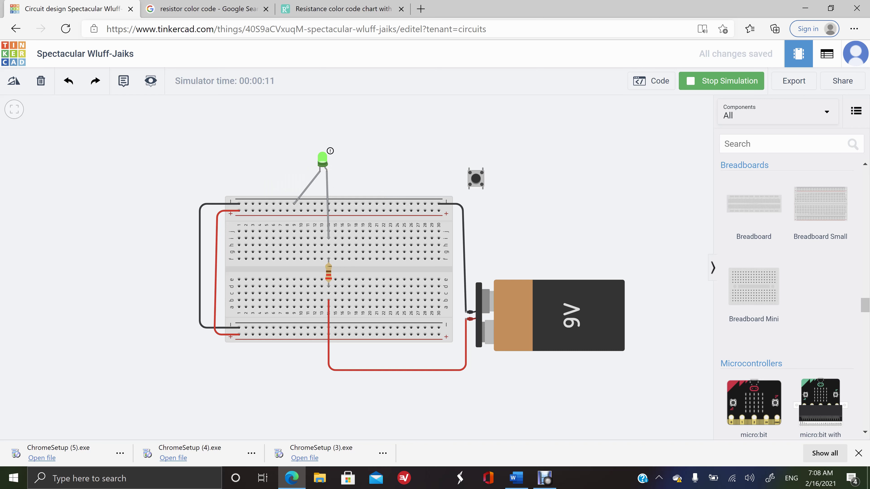
pyautogui.click(720, 81)
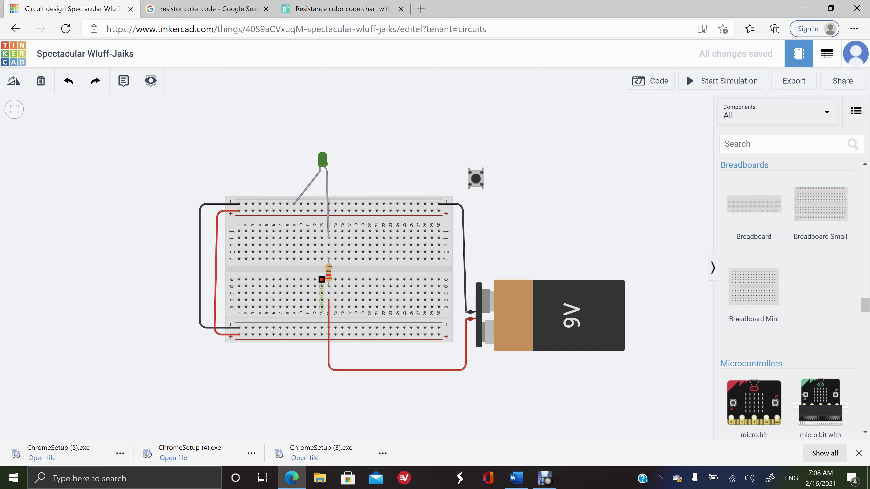
# Set the resistor's resistance to 470 Ω and test the LED in a brief simulation run.
pyautogui.click(328, 273)
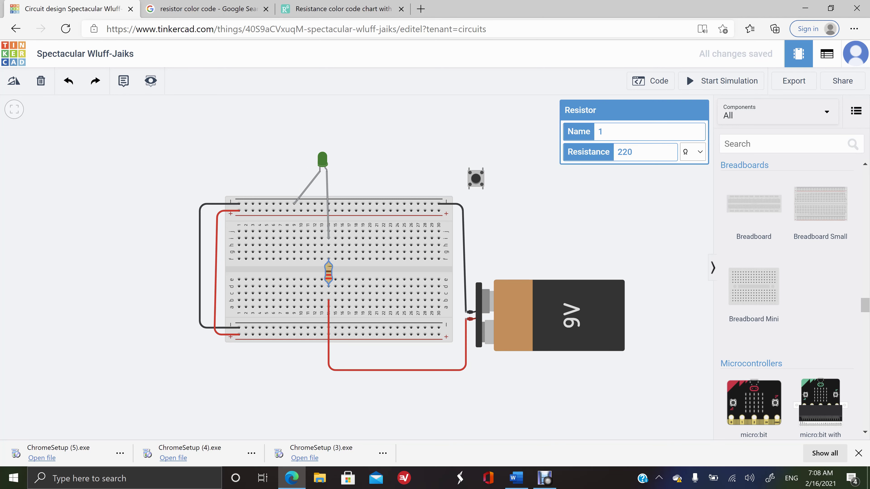
pyautogui.press('BackSpace')
pyautogui.press('BackSpace')
pyautogui.press('BackSpace')
pyautogui.write('470')
pyautogui.press('Escape')
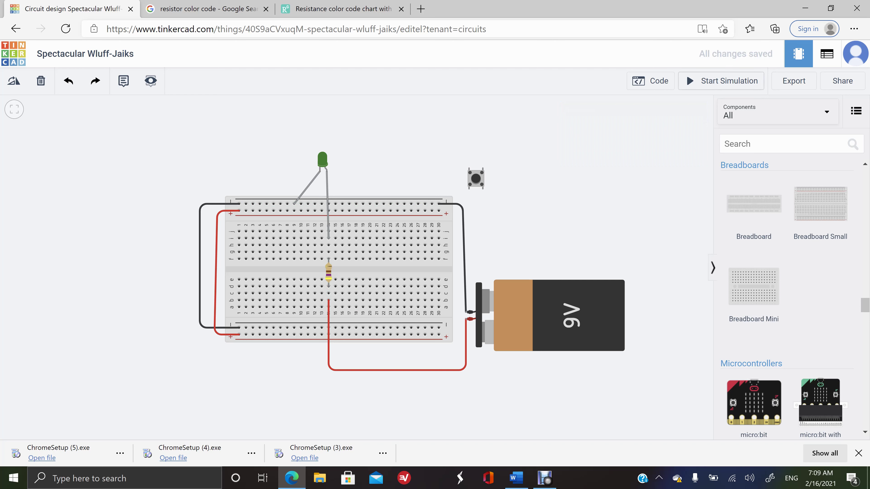
pyautogui.click(721, 81)
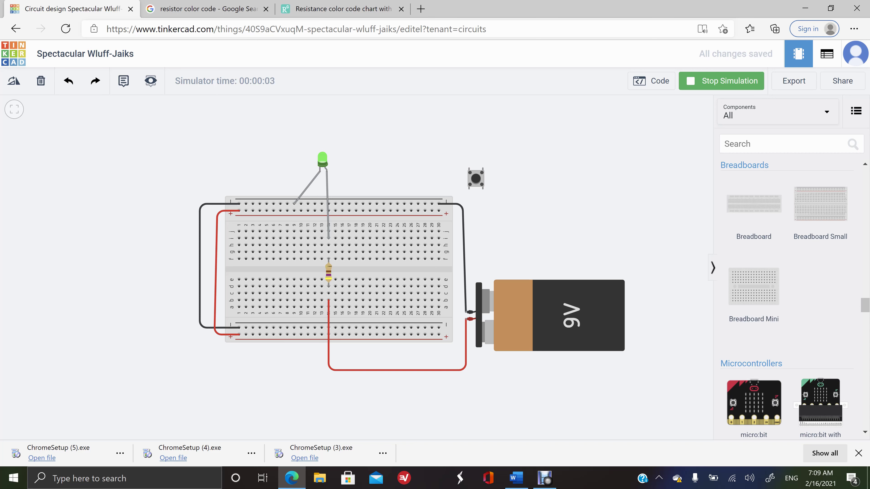
pyautogui.click(721, 80)
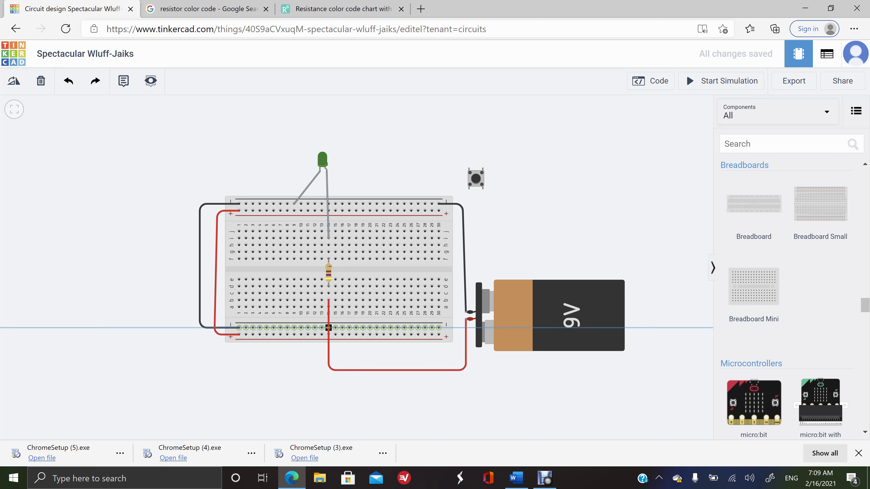
# Delete the red wire between the battery's positive terminal and breadboard hole b14.
pyautogui.click(329, 327)
pyautogui.press('Escape')
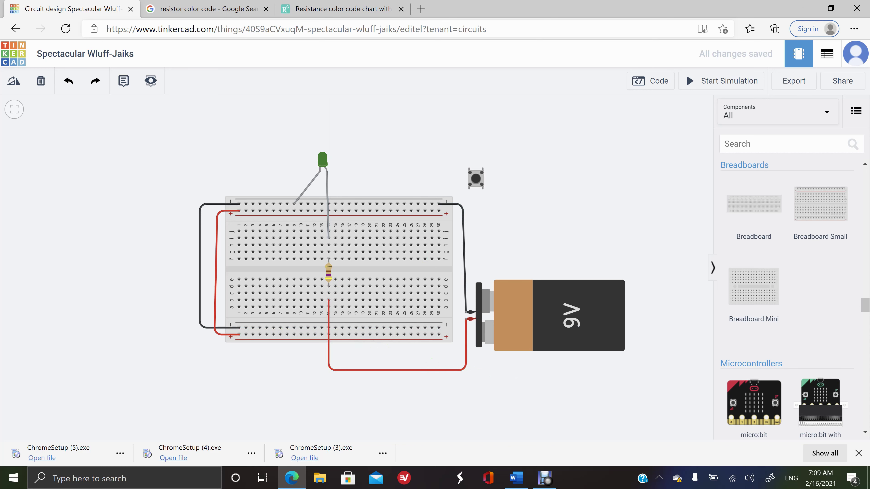
pyautogui.click(397, 370)
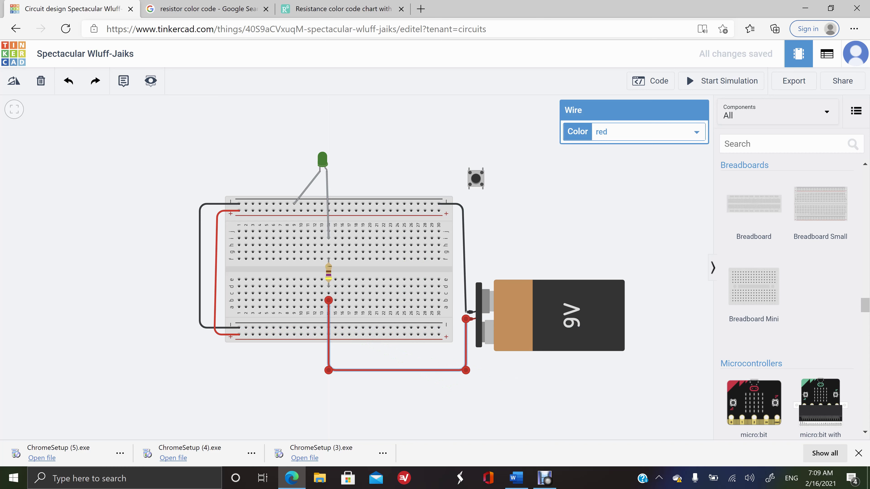
pyautogui.press('Delete')
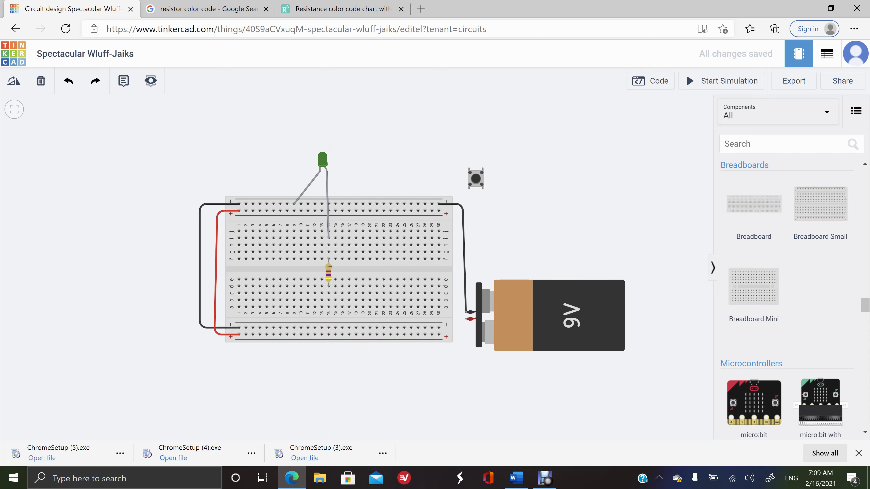
# Move the pushbutton onto the breadboard.
pyautogui.click(475, 179)
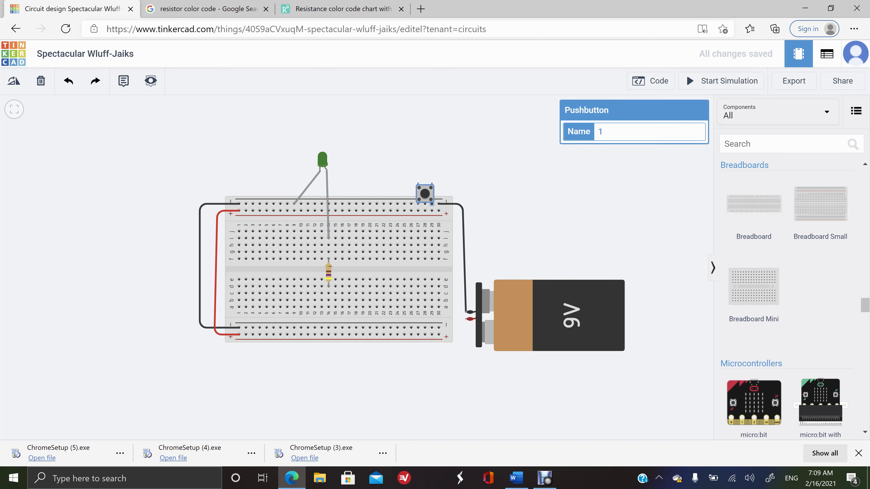